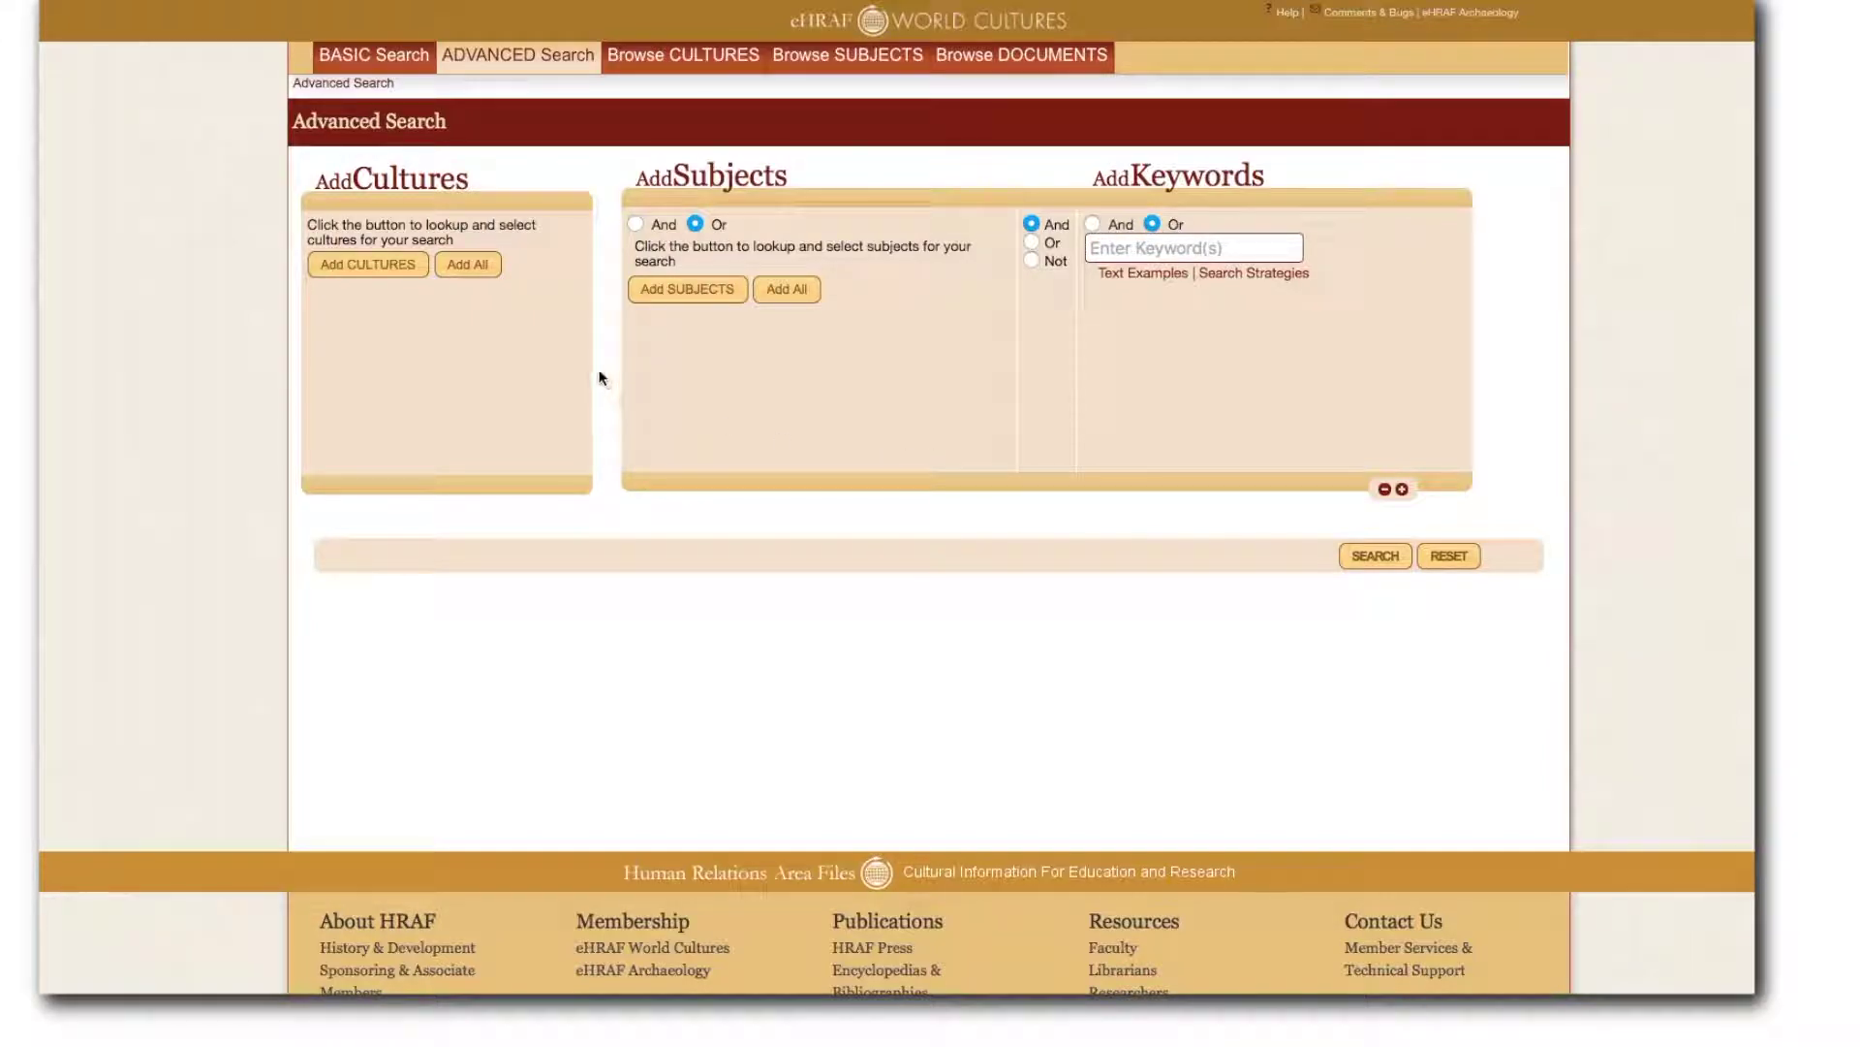
- Keep subjects combined with Or, link subjects and keywords with And, and combine keywords with And
{"action": "left_click", "coordinate": [636, 222]}
{"action": "left_click", "coordinate": [698, 225]}
{"action": "left_click", "coordinate": [1032, 260]}
{"action": "left_click", "coordinate": [1032, 225]}
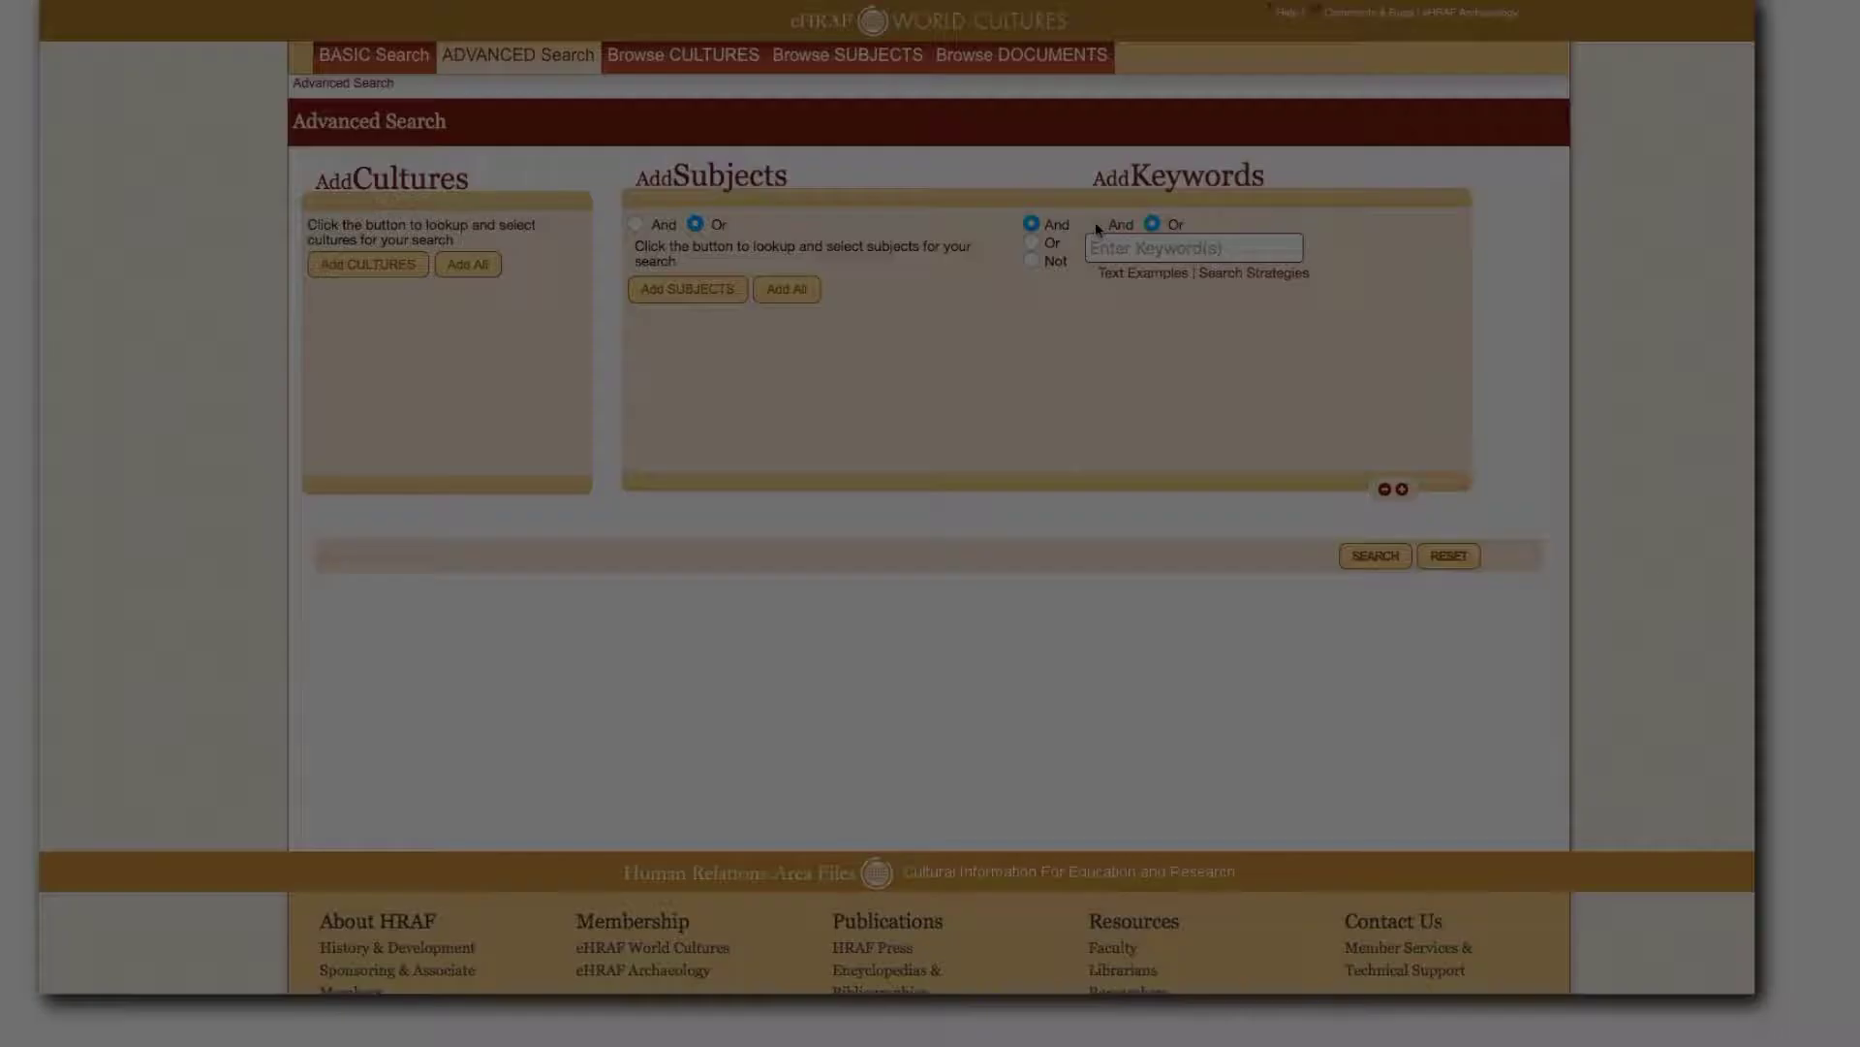
{"action": "left_click", "coordinate": [1092, 224]}
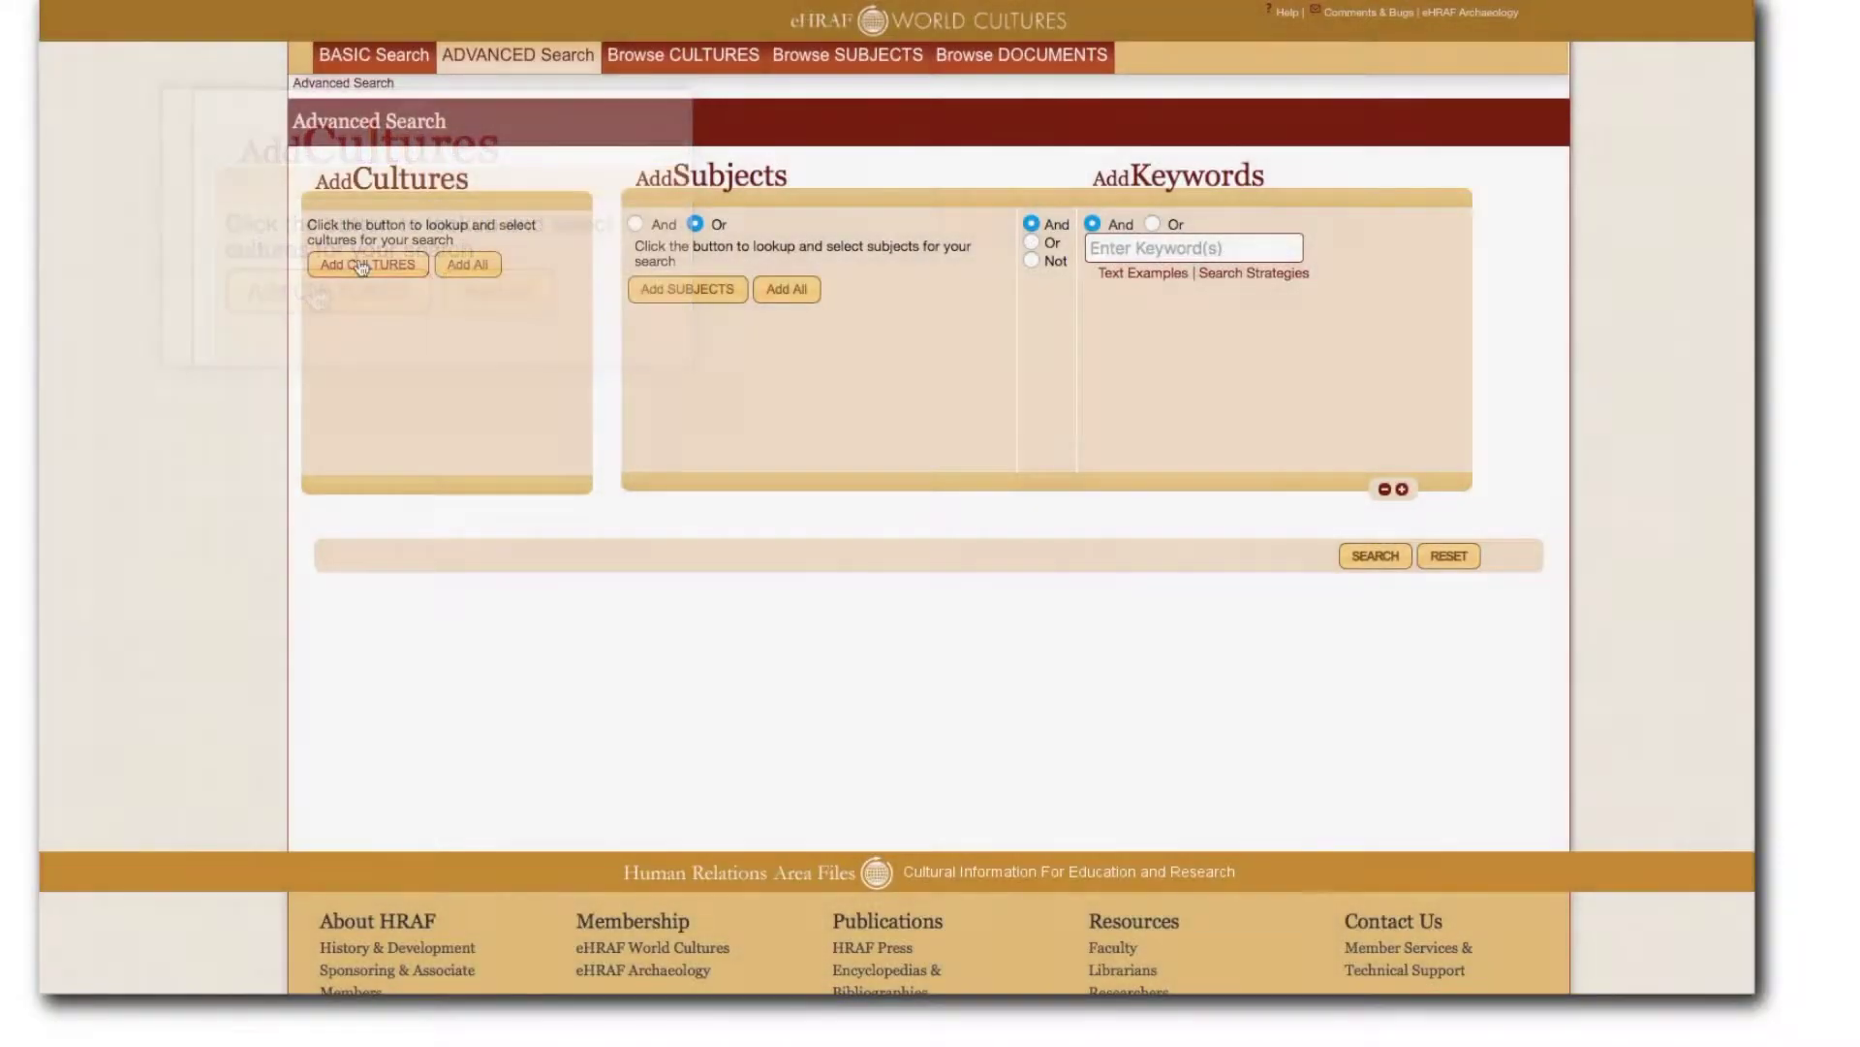
- Browse the culture lookup's index views, then select all Africa cultures by region and add them
{"action": "left_click", "coordinate": [361, 266]}
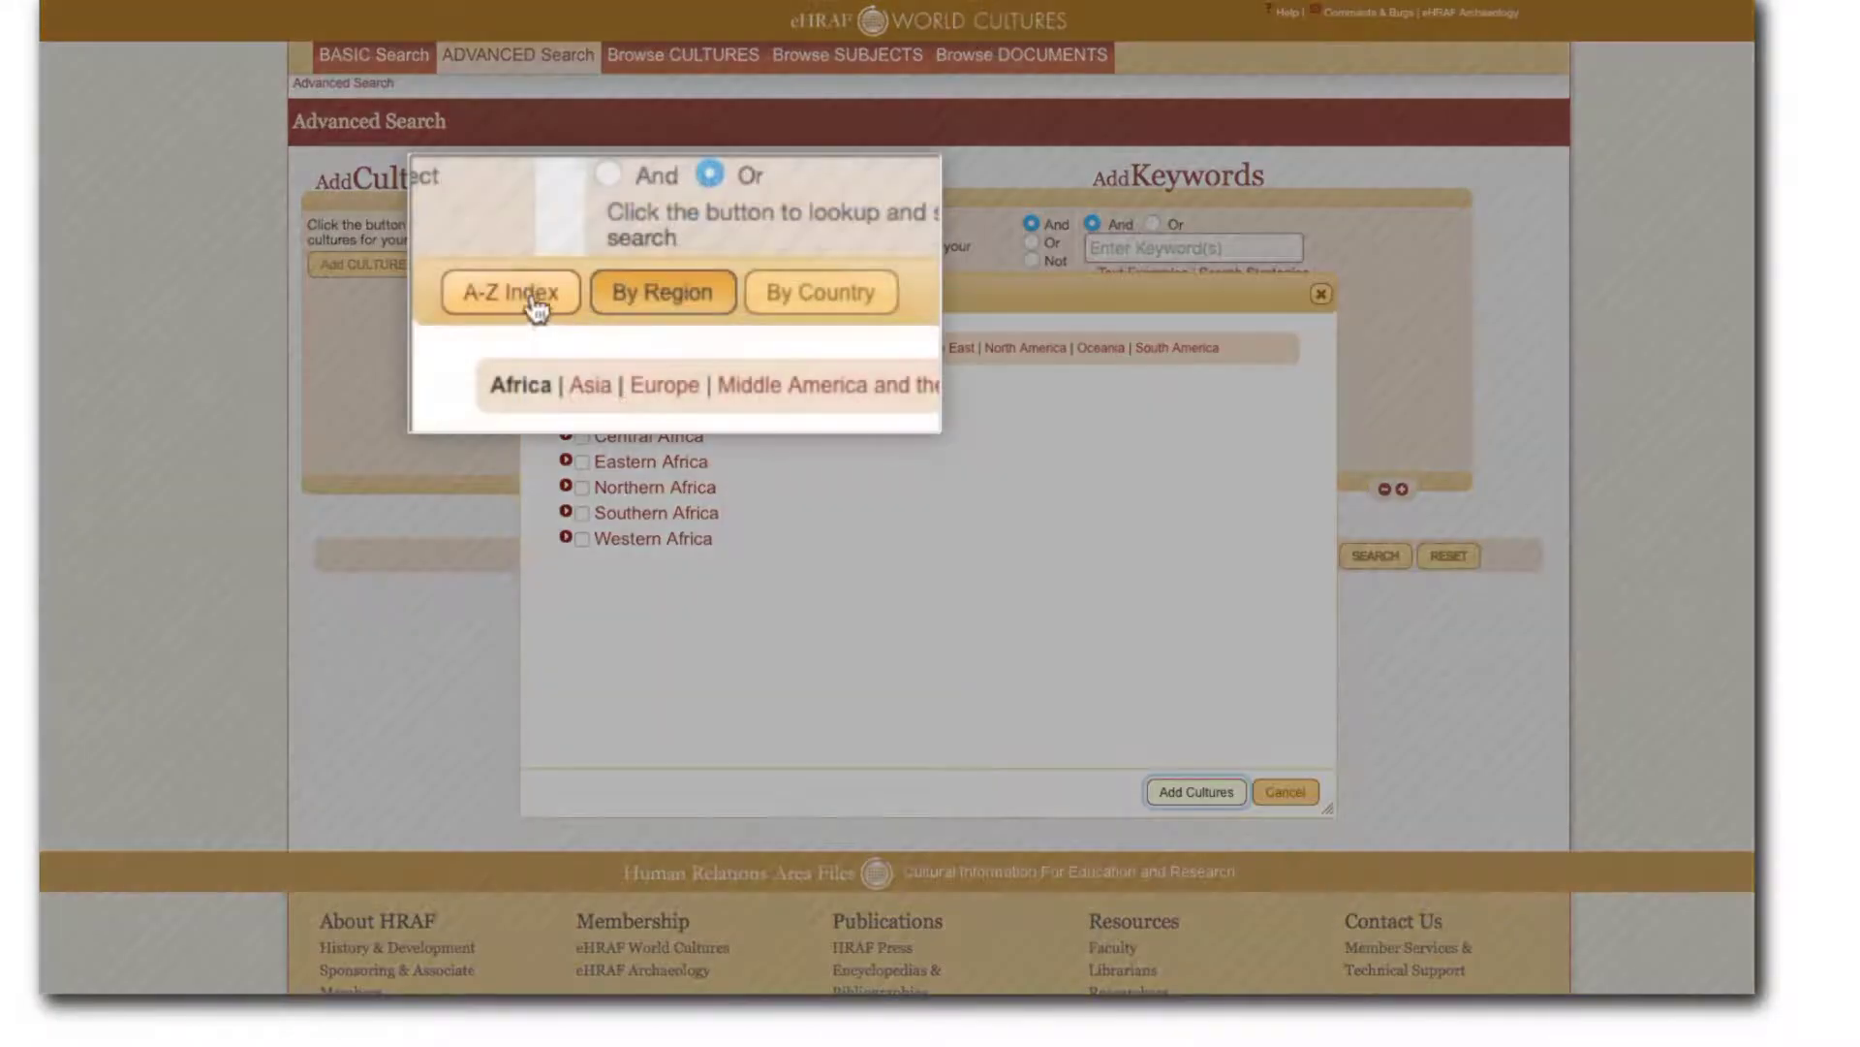
{"action": "left_click", "coordinate": [593, 294]}
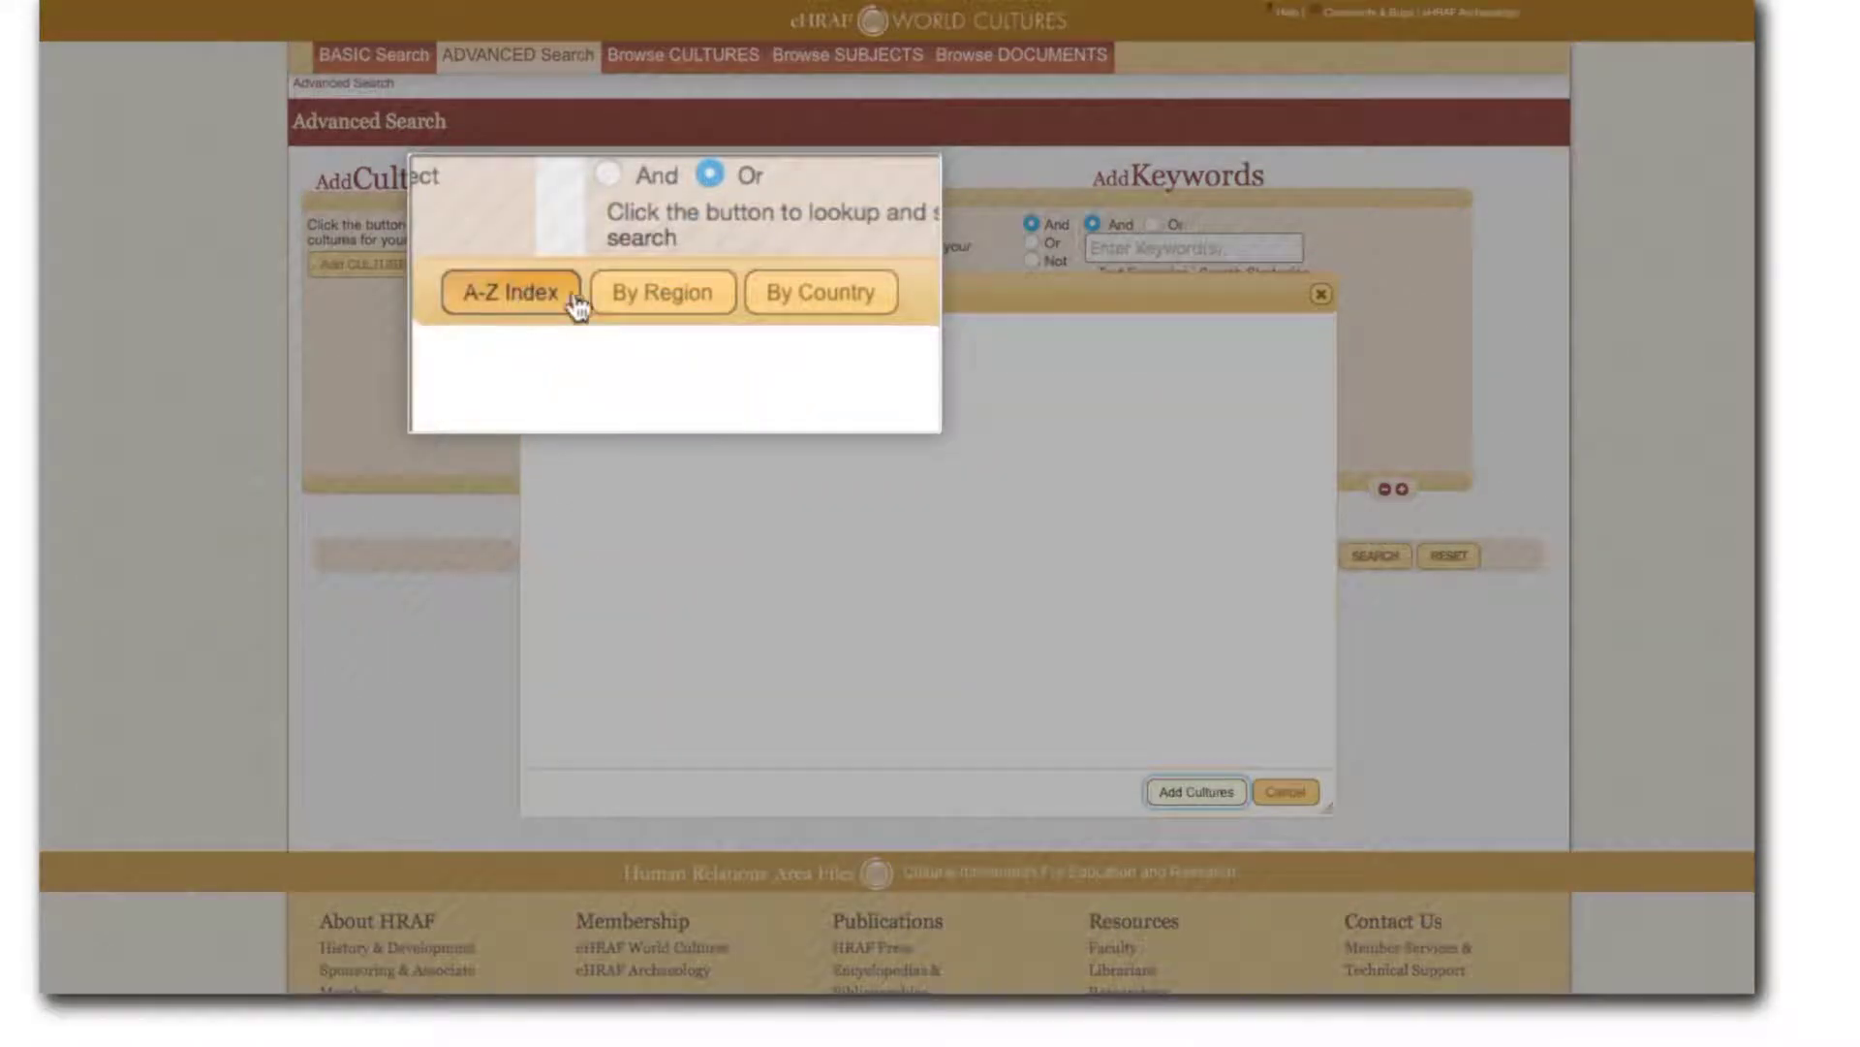
{"action": "left_click", "coordinate": [884, 294]}
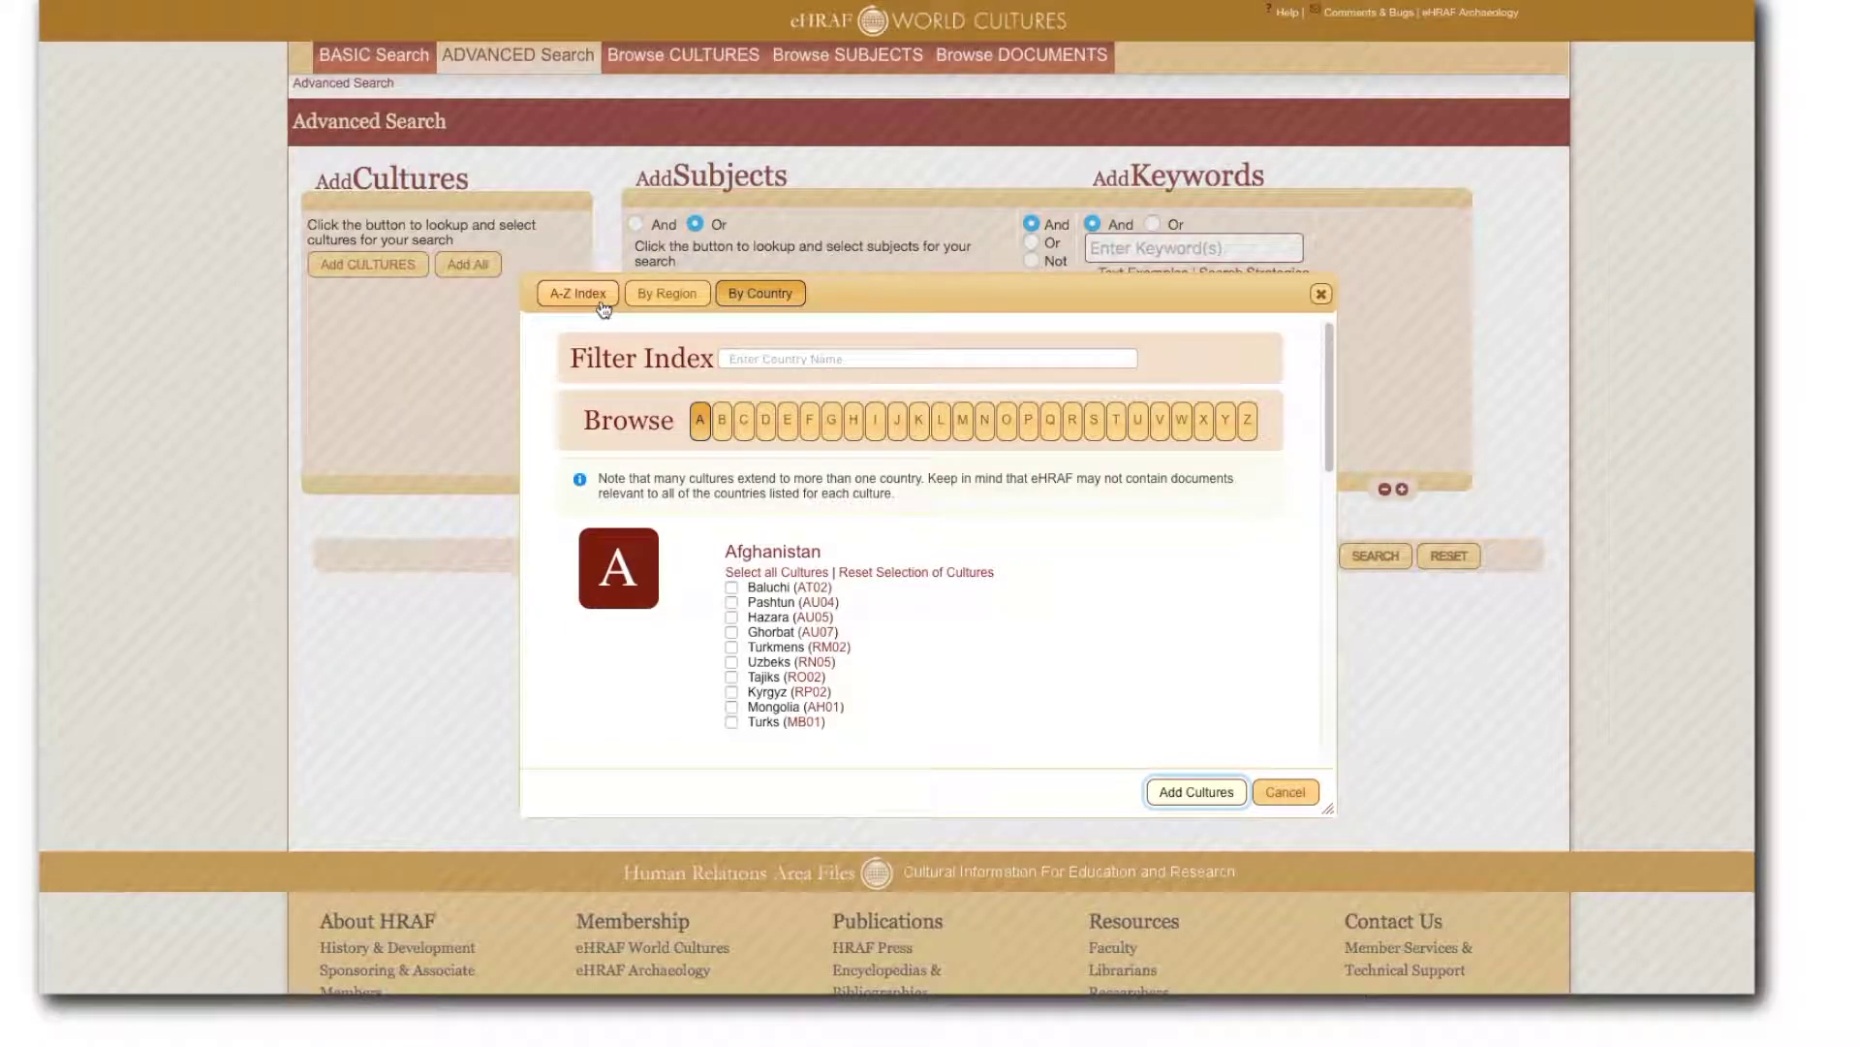
{"action": "left_click", "coordinate": [671, 296]}
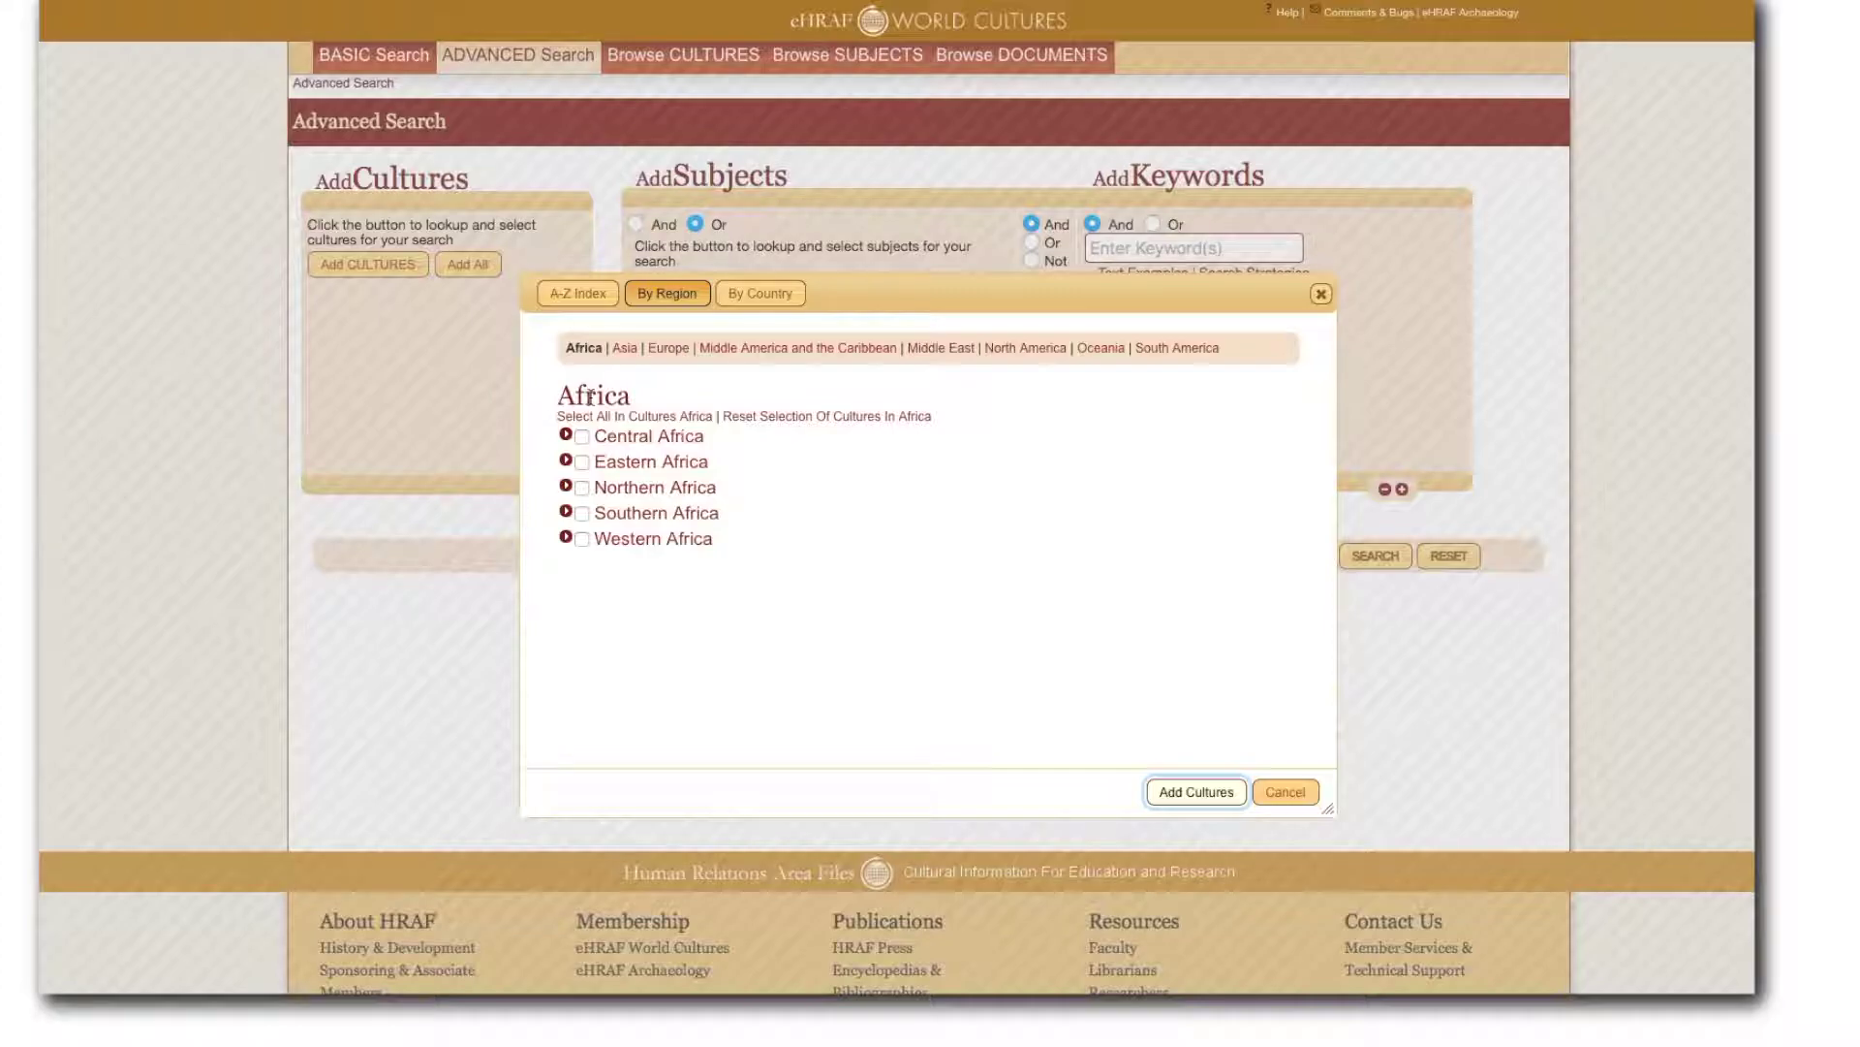
{"action": "left_click", "coordinate": [588, 415]}
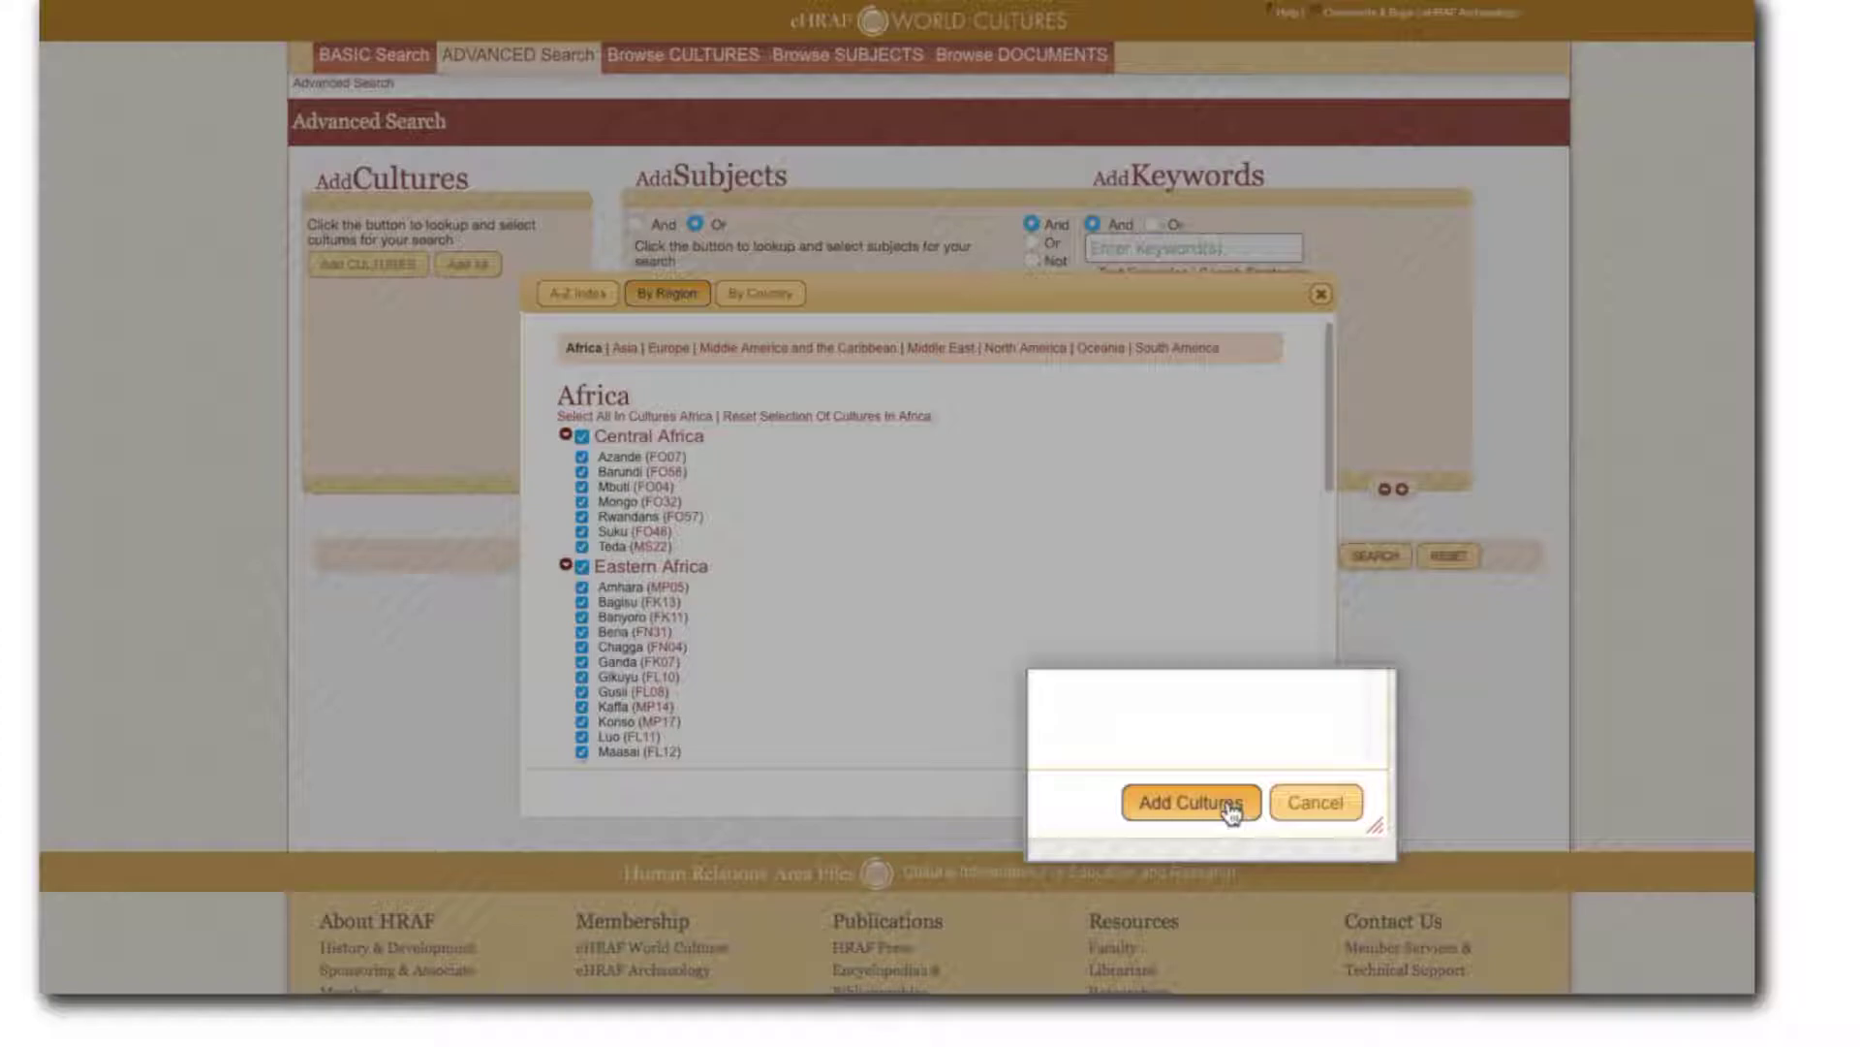
{"action": "left_click", "coordinate": [1231, 806]}
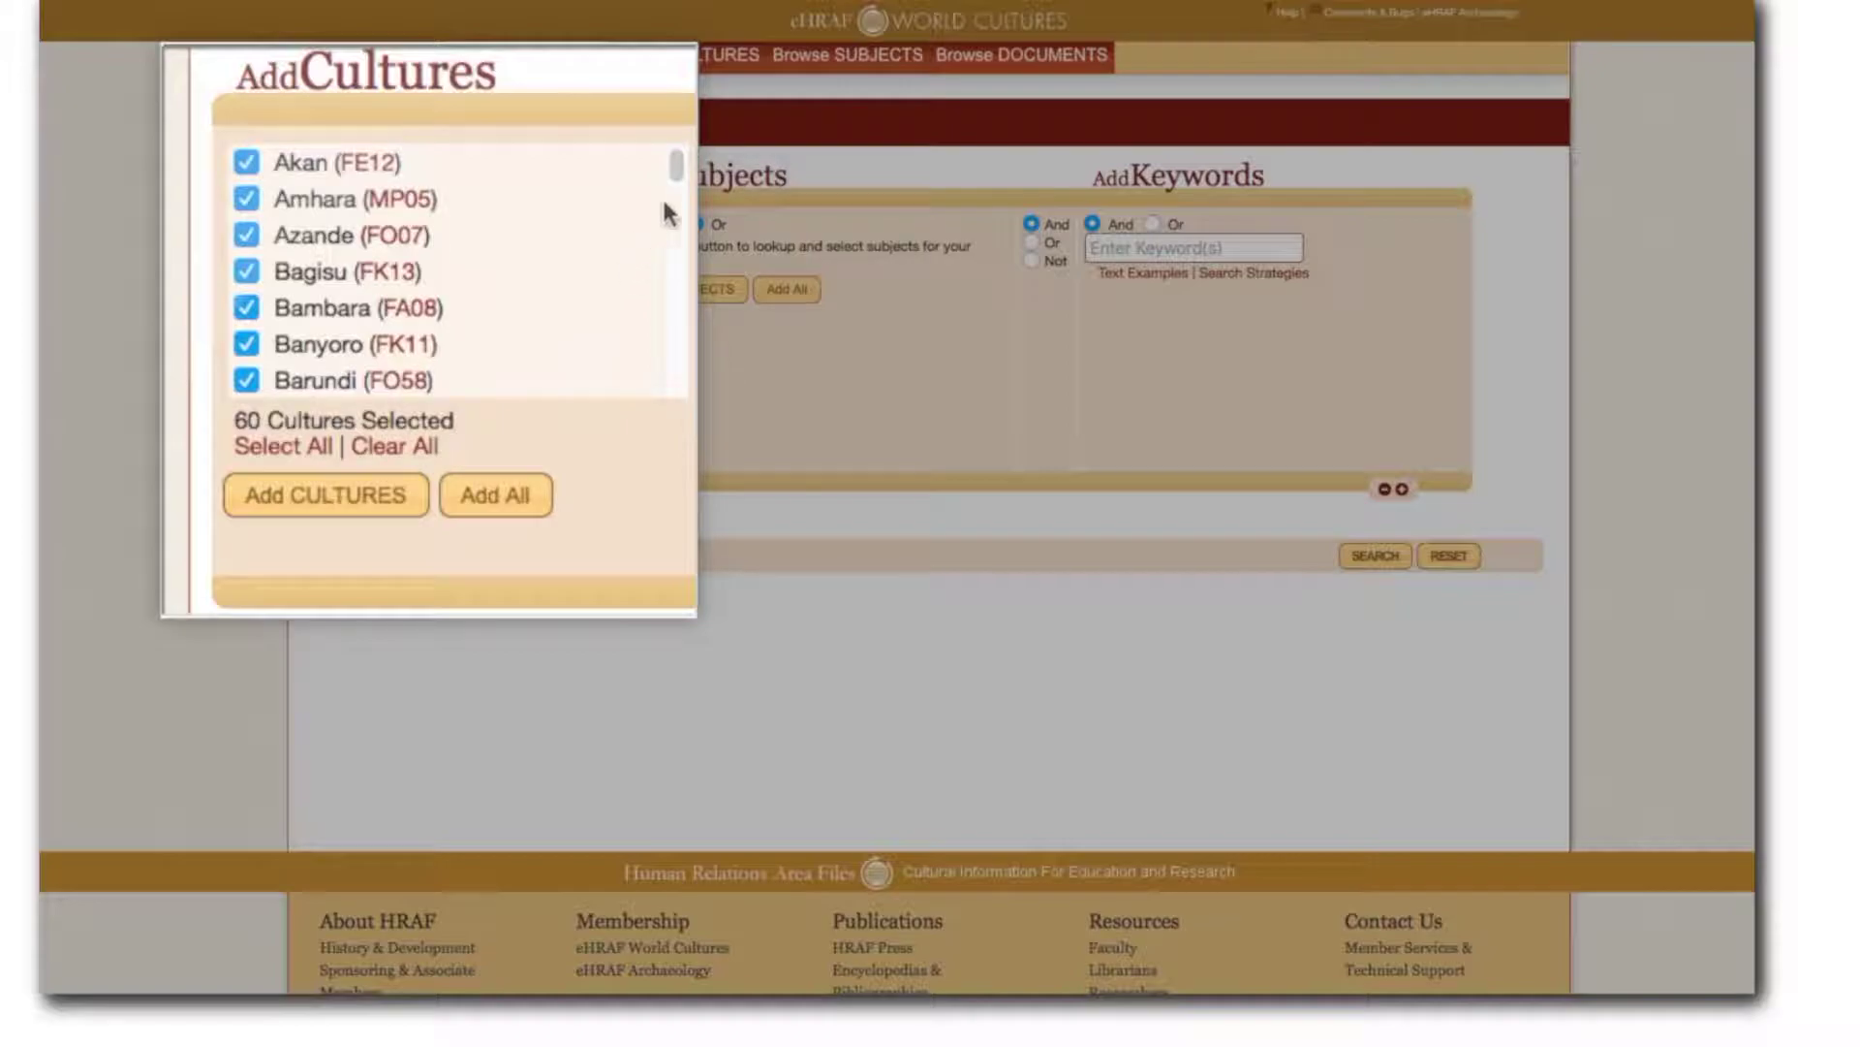
- Scroll the selected cultures and untick then re-tick Zulu (FX20), keeping all 60 selected
{"action": "left_click_drag", "start_coordinate": [677, 166], "coordinate": [502, 392]}
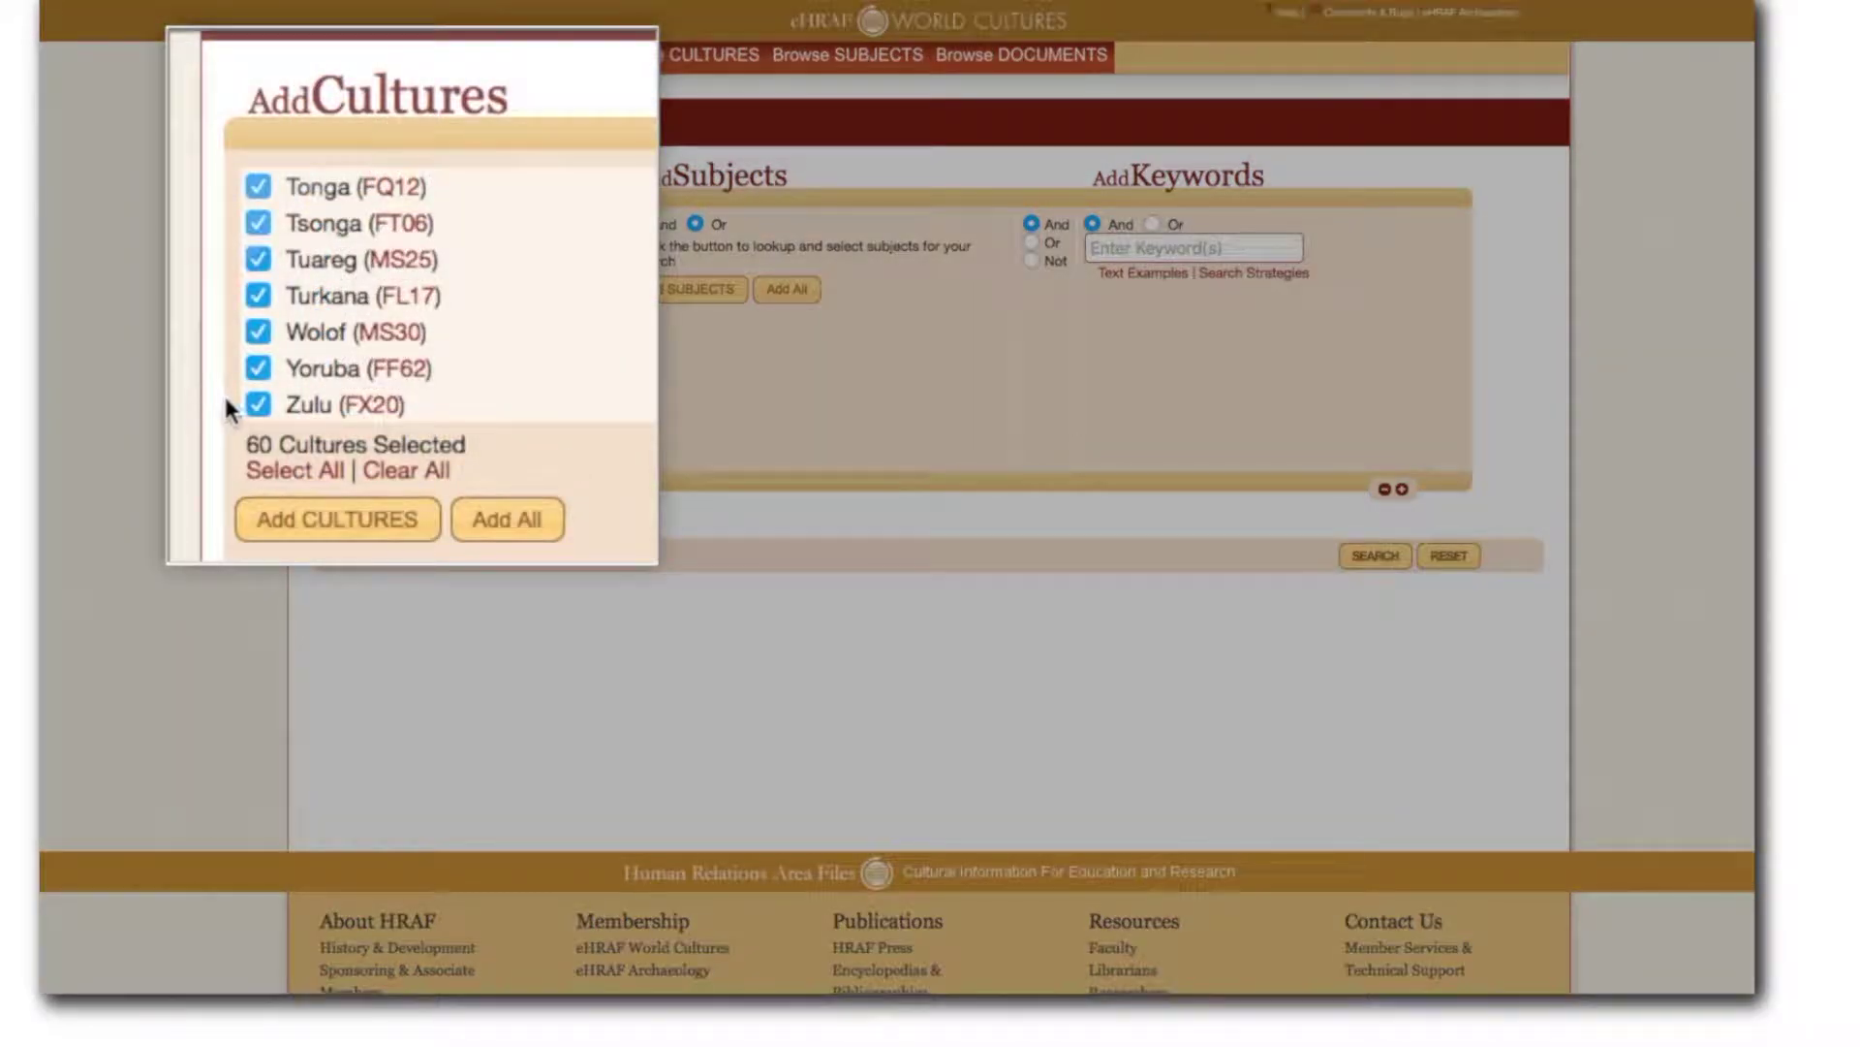
{"action": "left_click", "coordinate": [259, 405]}
{"action": "left_click", "coordinate": [255, 405]}
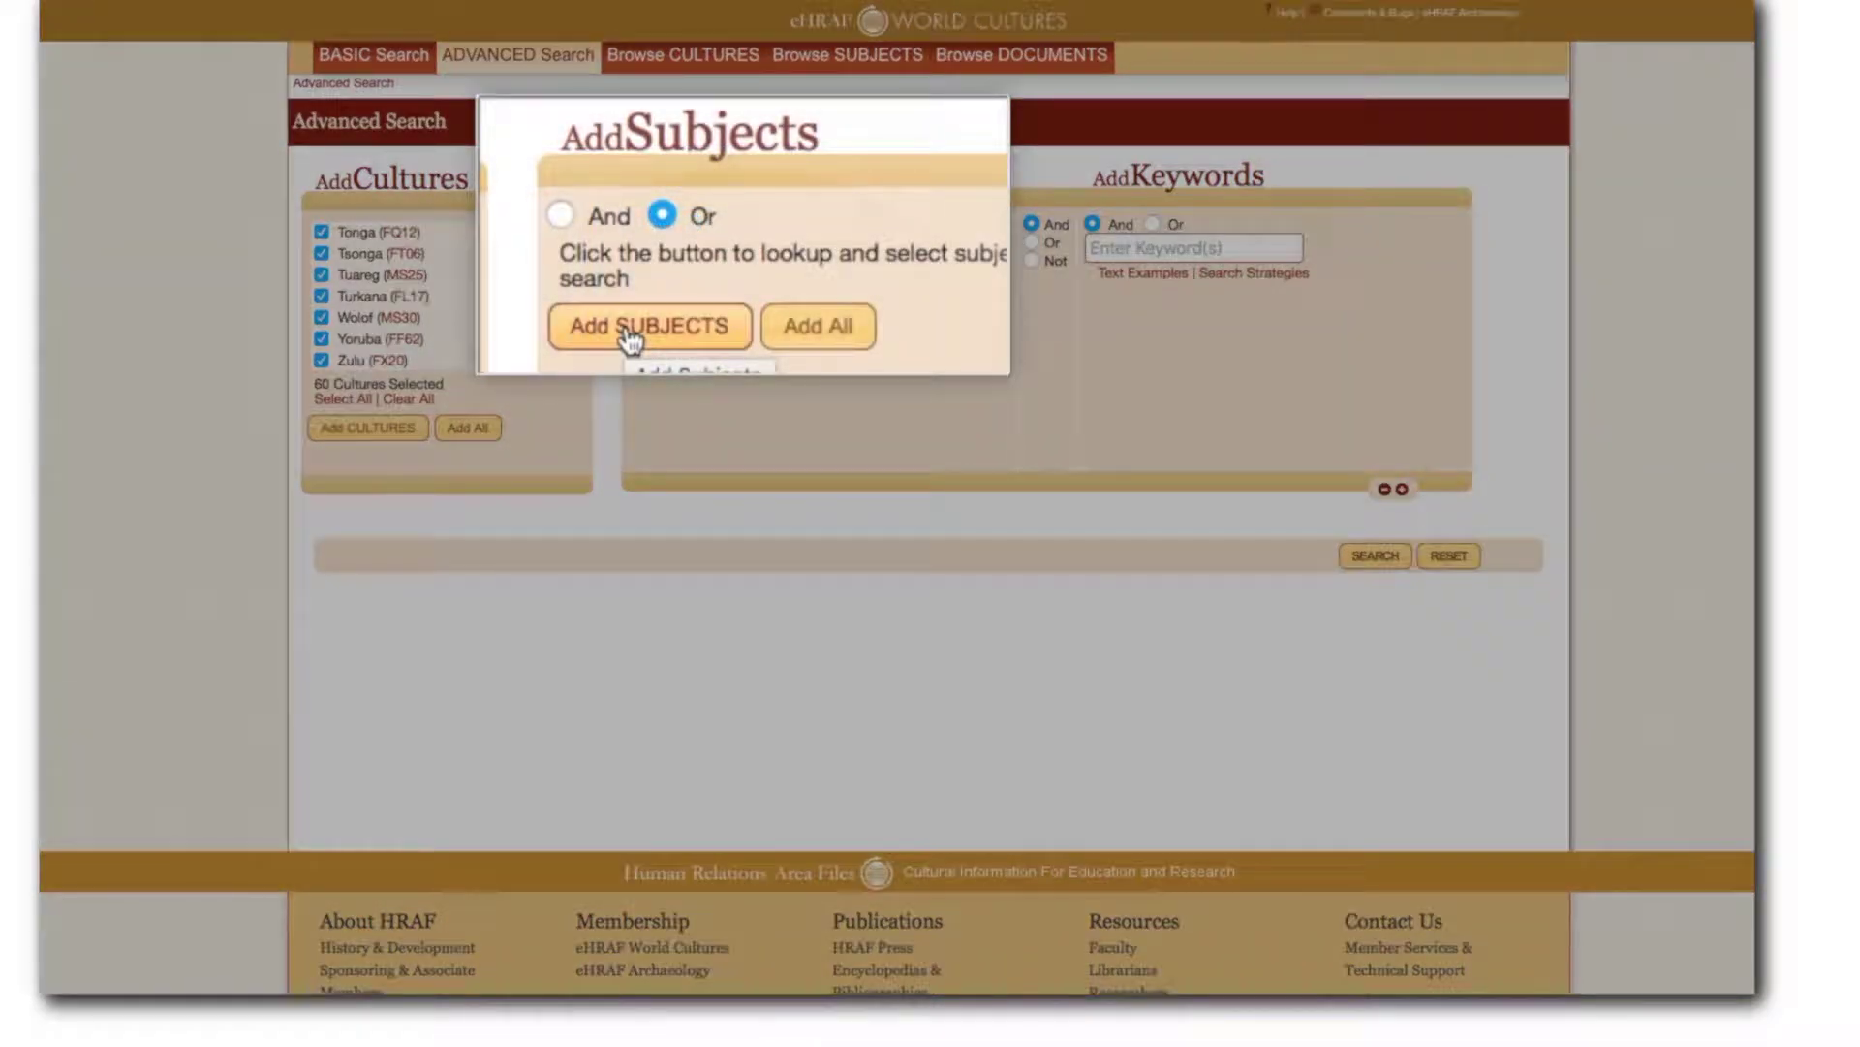
- In the subject lookup, compare the A-Z Index, Major Subjects and OCM Identifier views, ending on A-Z Index
{"action": "left_click", "coordinate": [630, 334]}
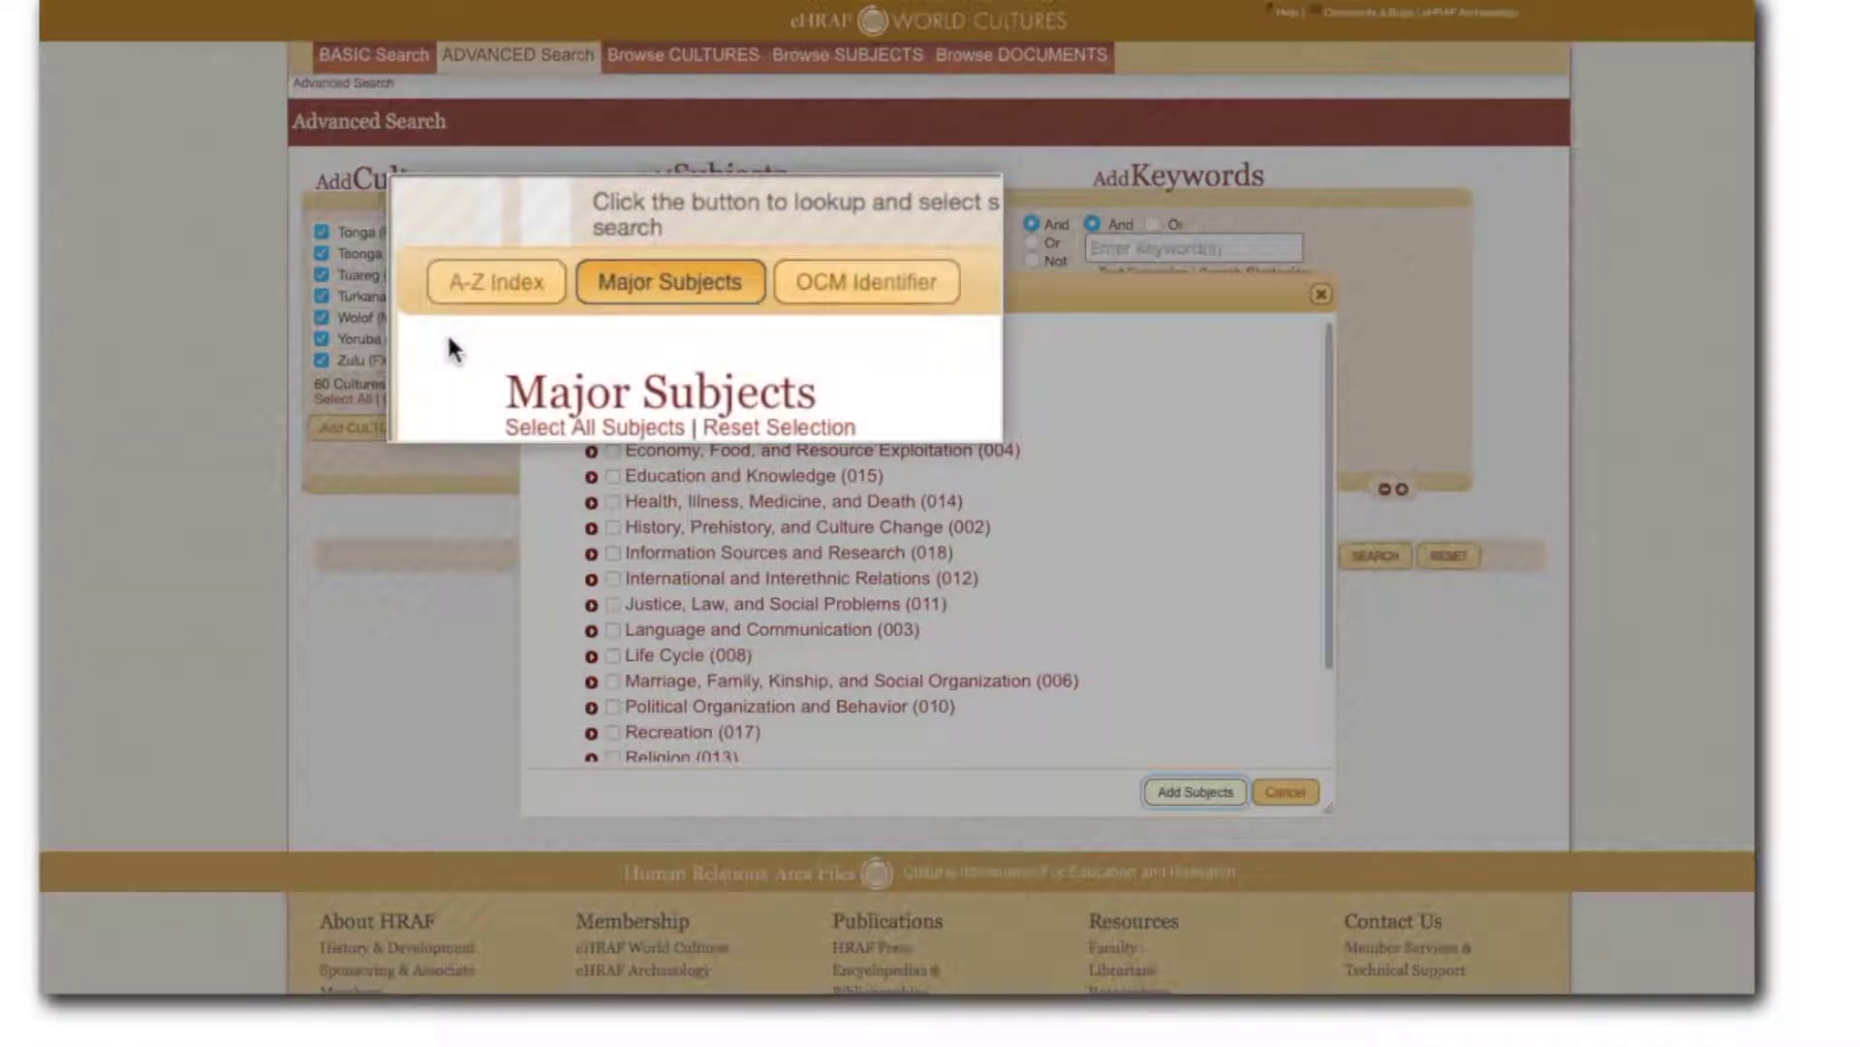
{"action": "left_click", "coordinate": [499, 281]}
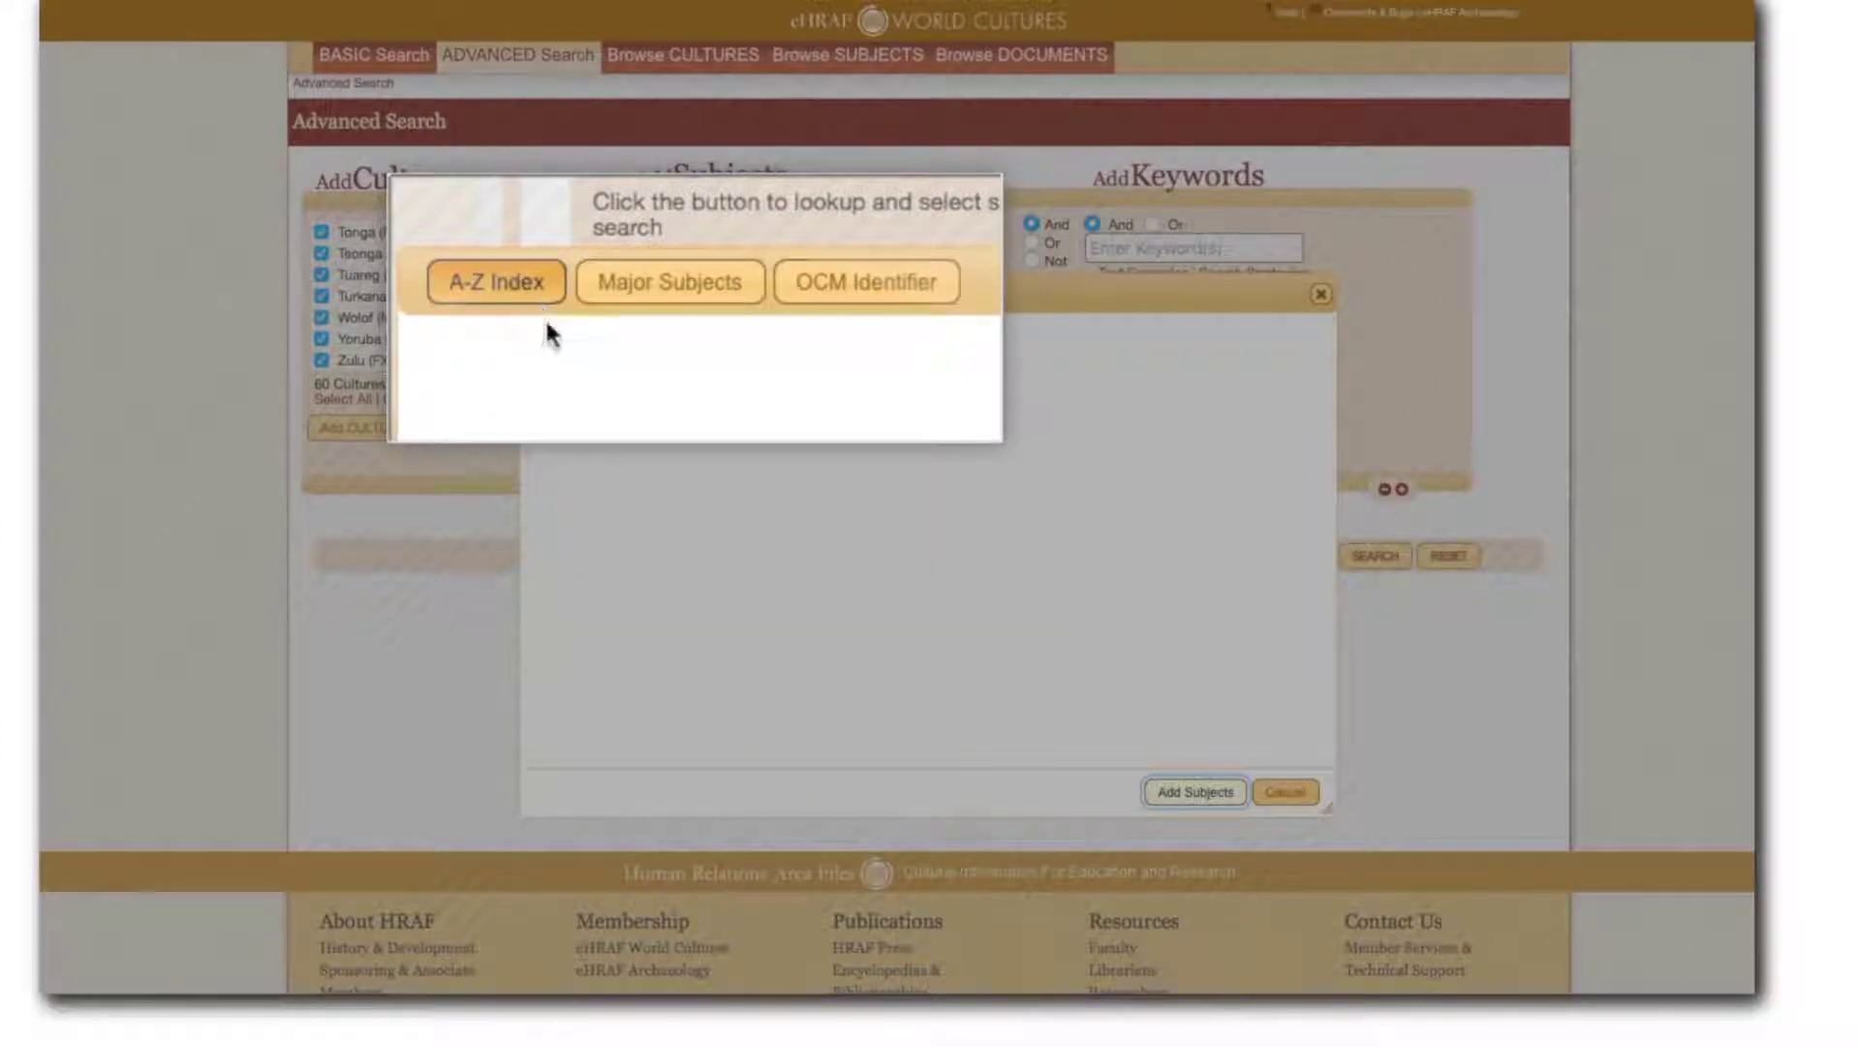
{"action": "left_click", "coordinate": [658, 300]}
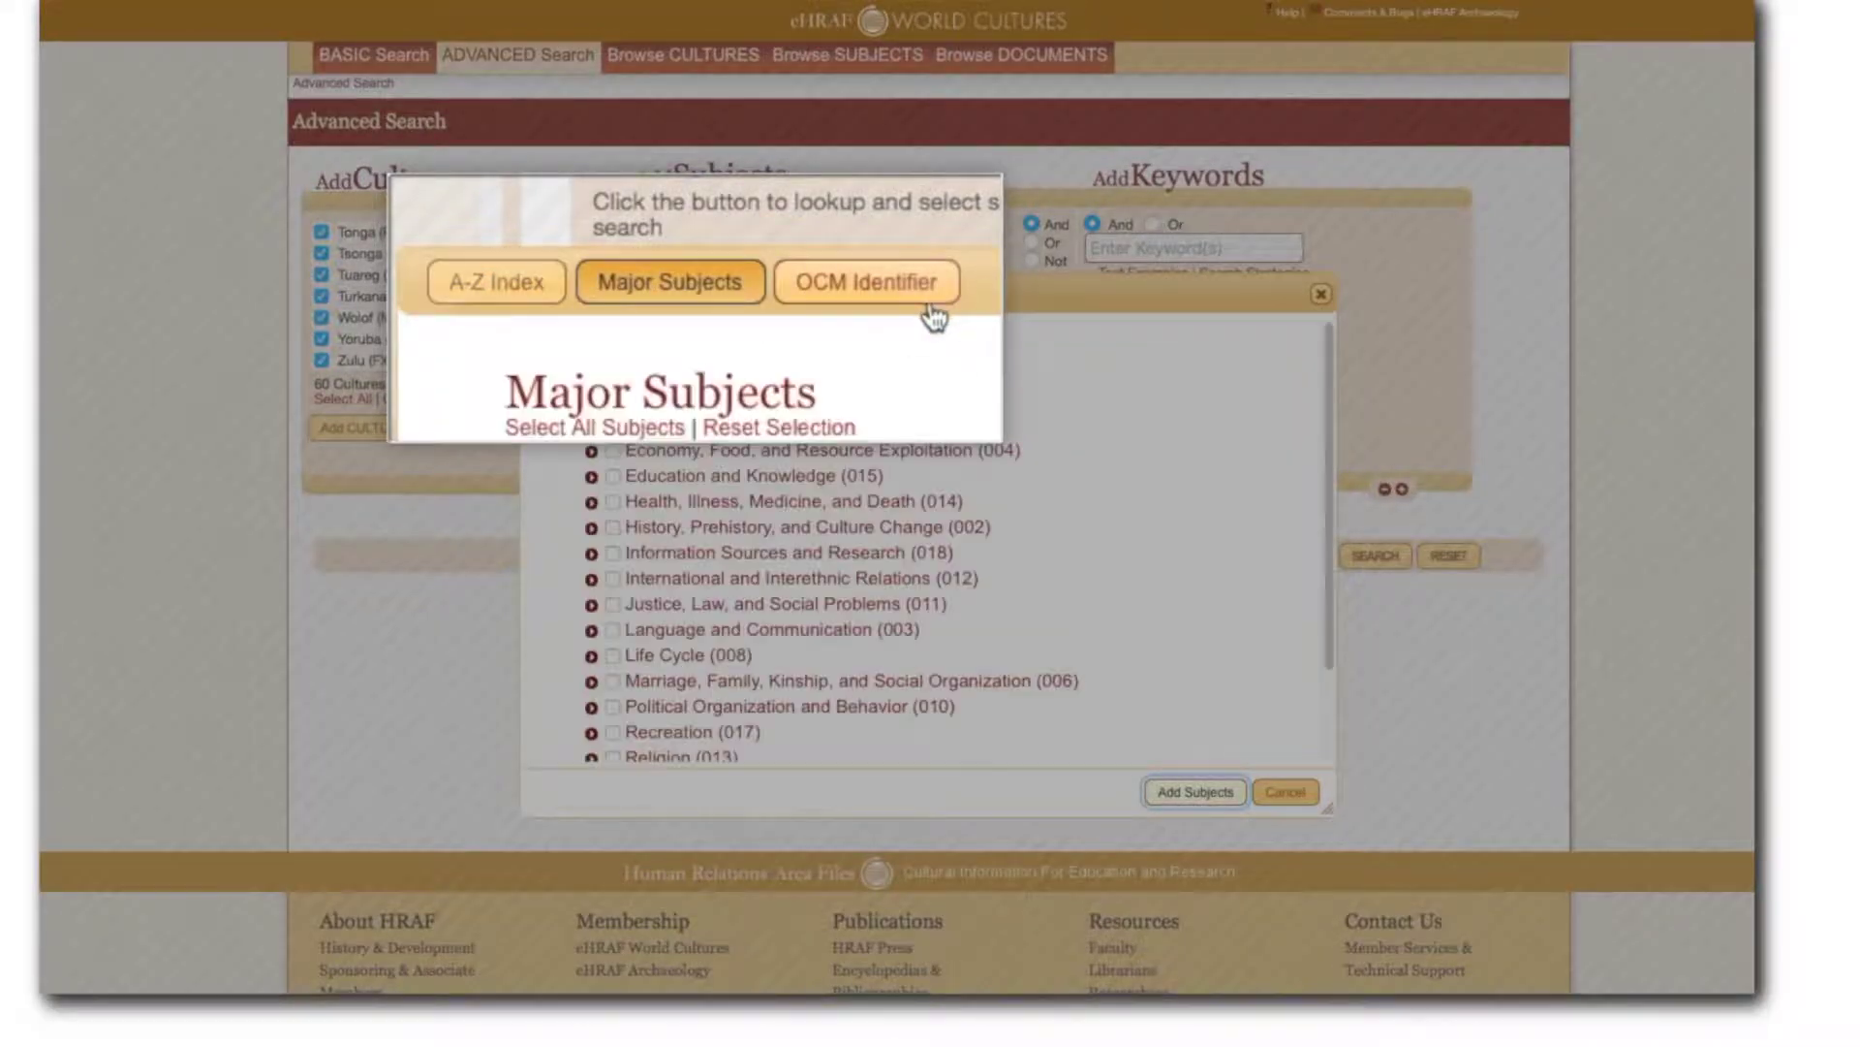
{"action": "left_click", "coordinate": [925, 290]}
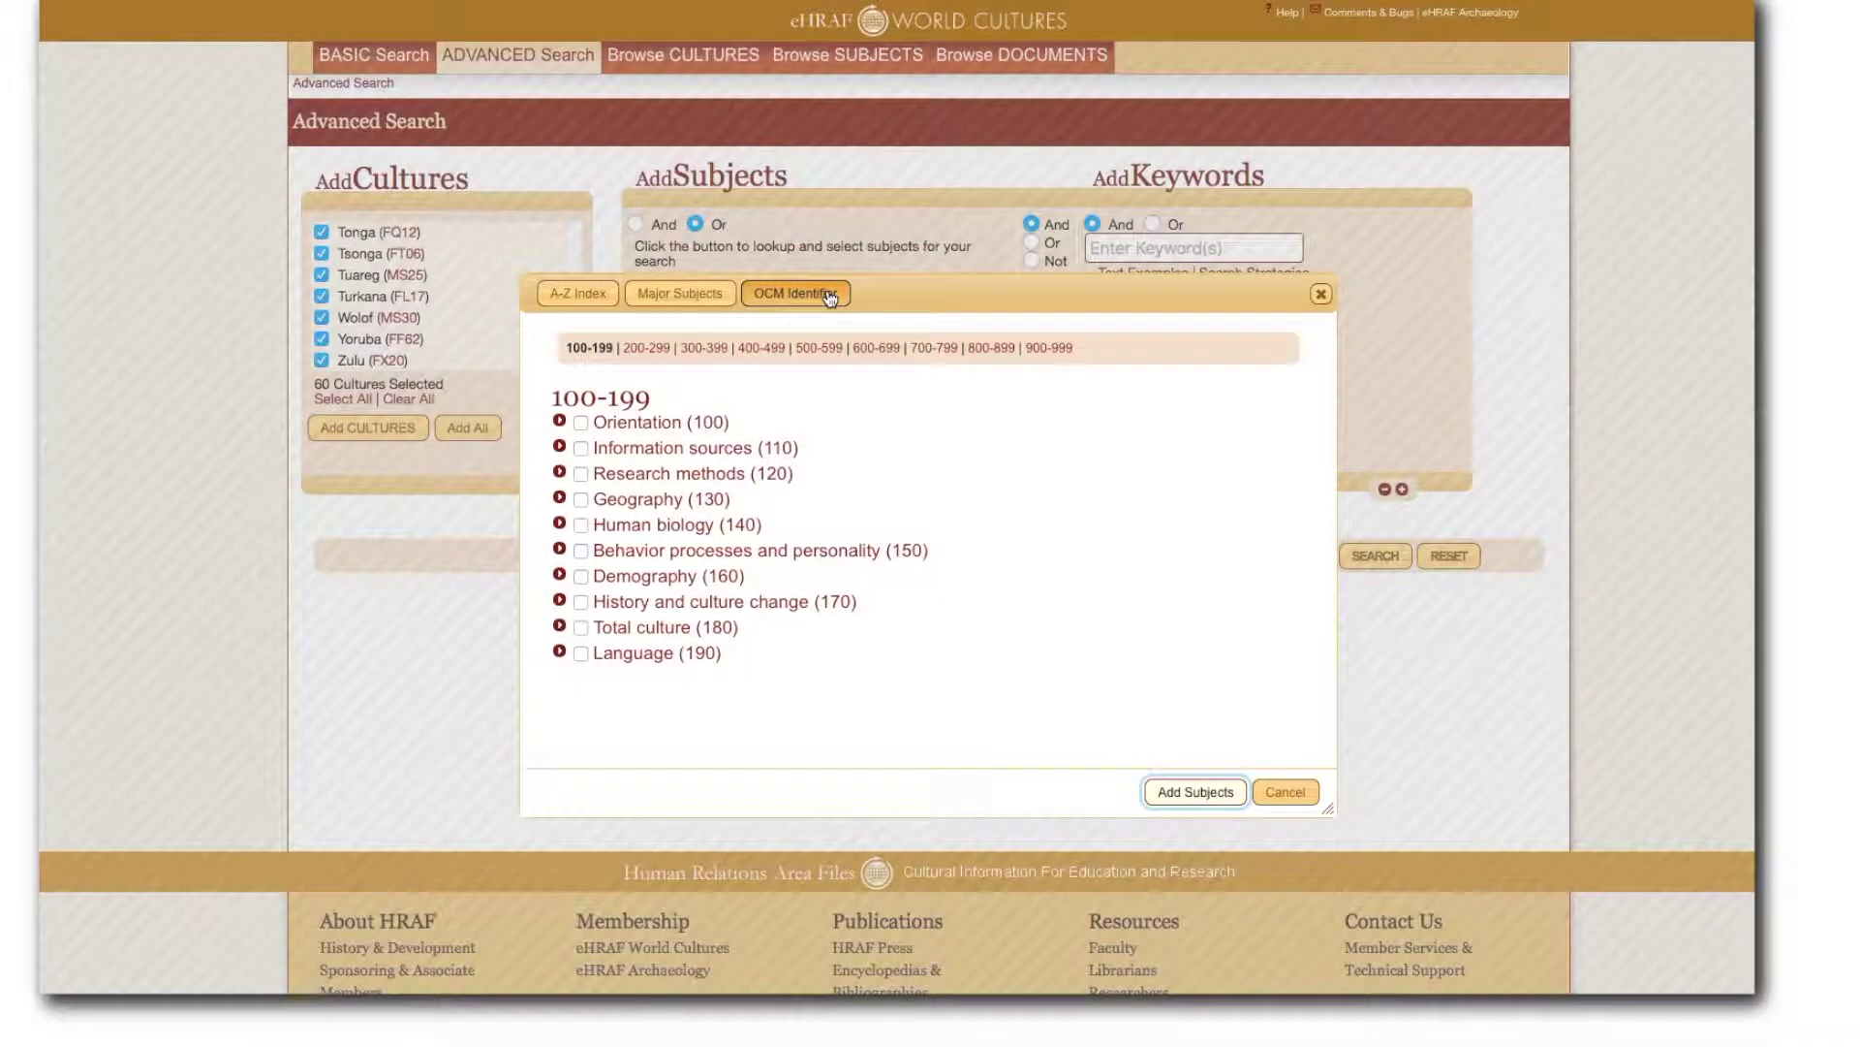
{"action": "left_click", "coordinate": [571, 295]}
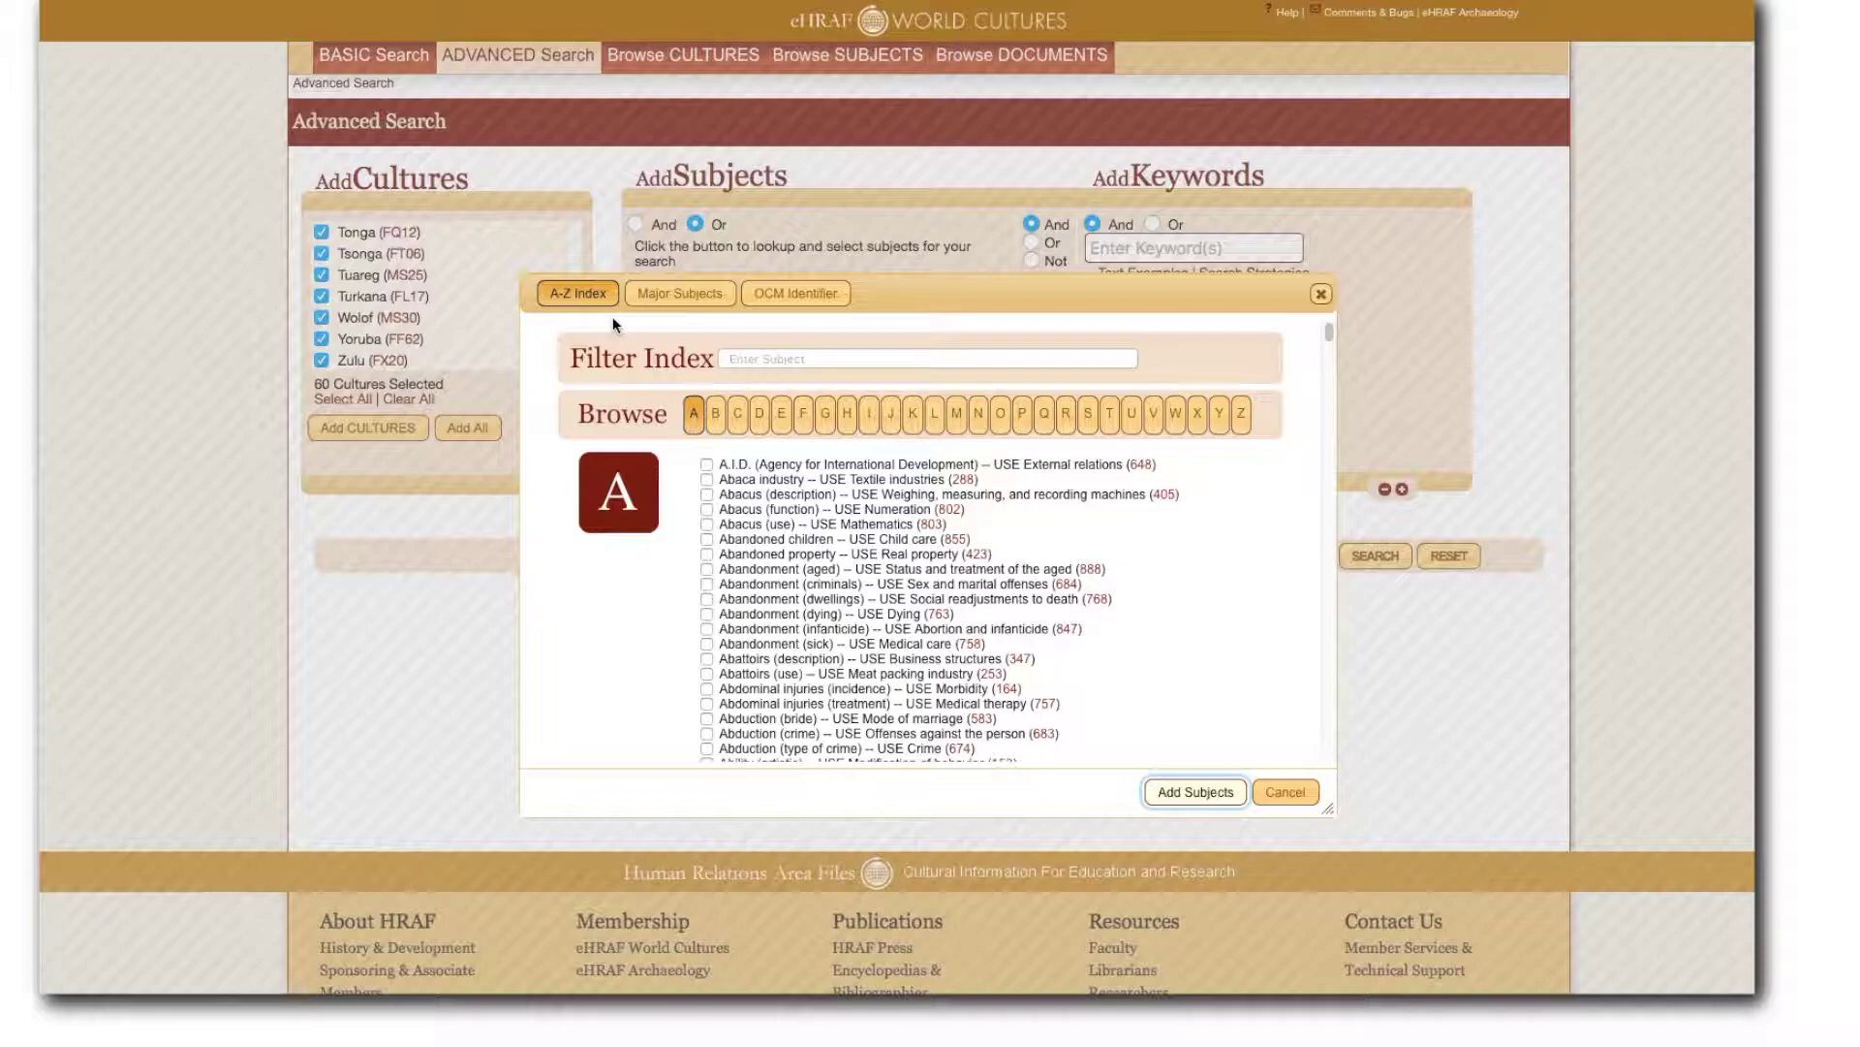
- Filter the subject index for 'Childhood' and tick Childhood activities (857)
{"action": "left_click", "coordinate": [841, 359]}
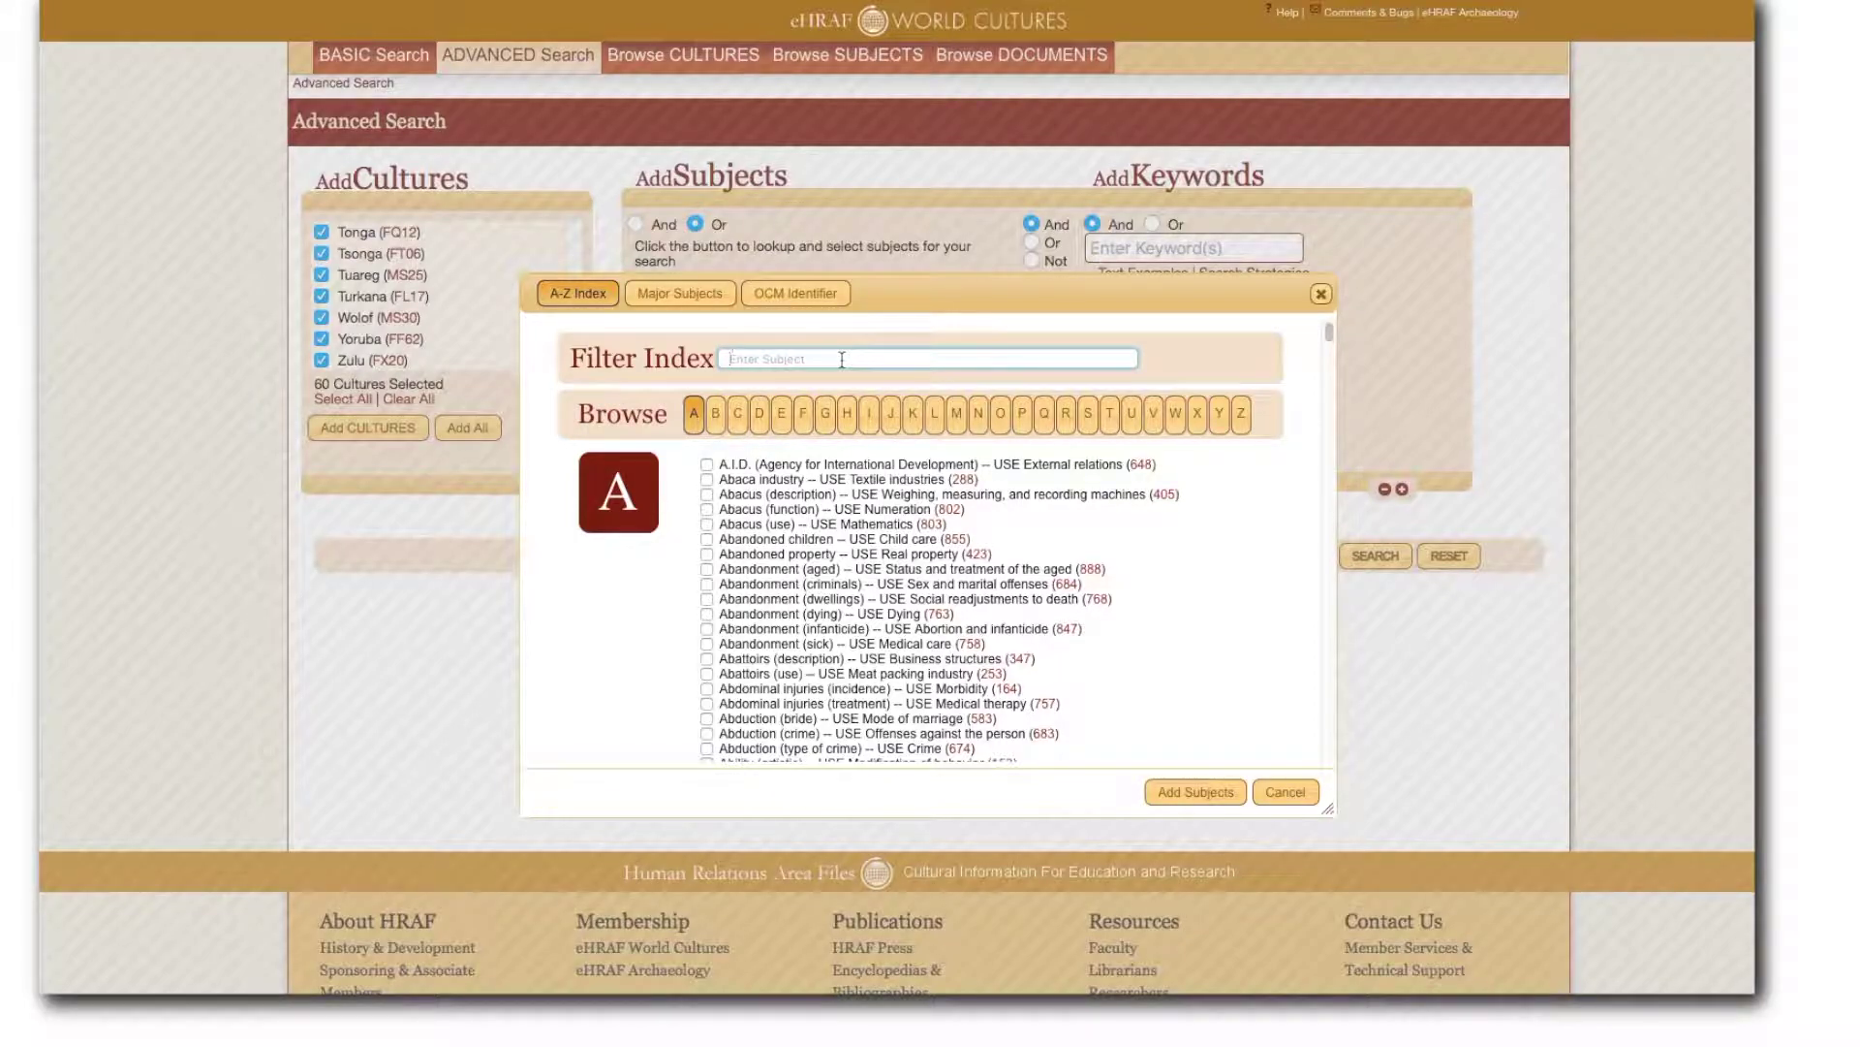
{"action": "type", "text": "Childhood"}
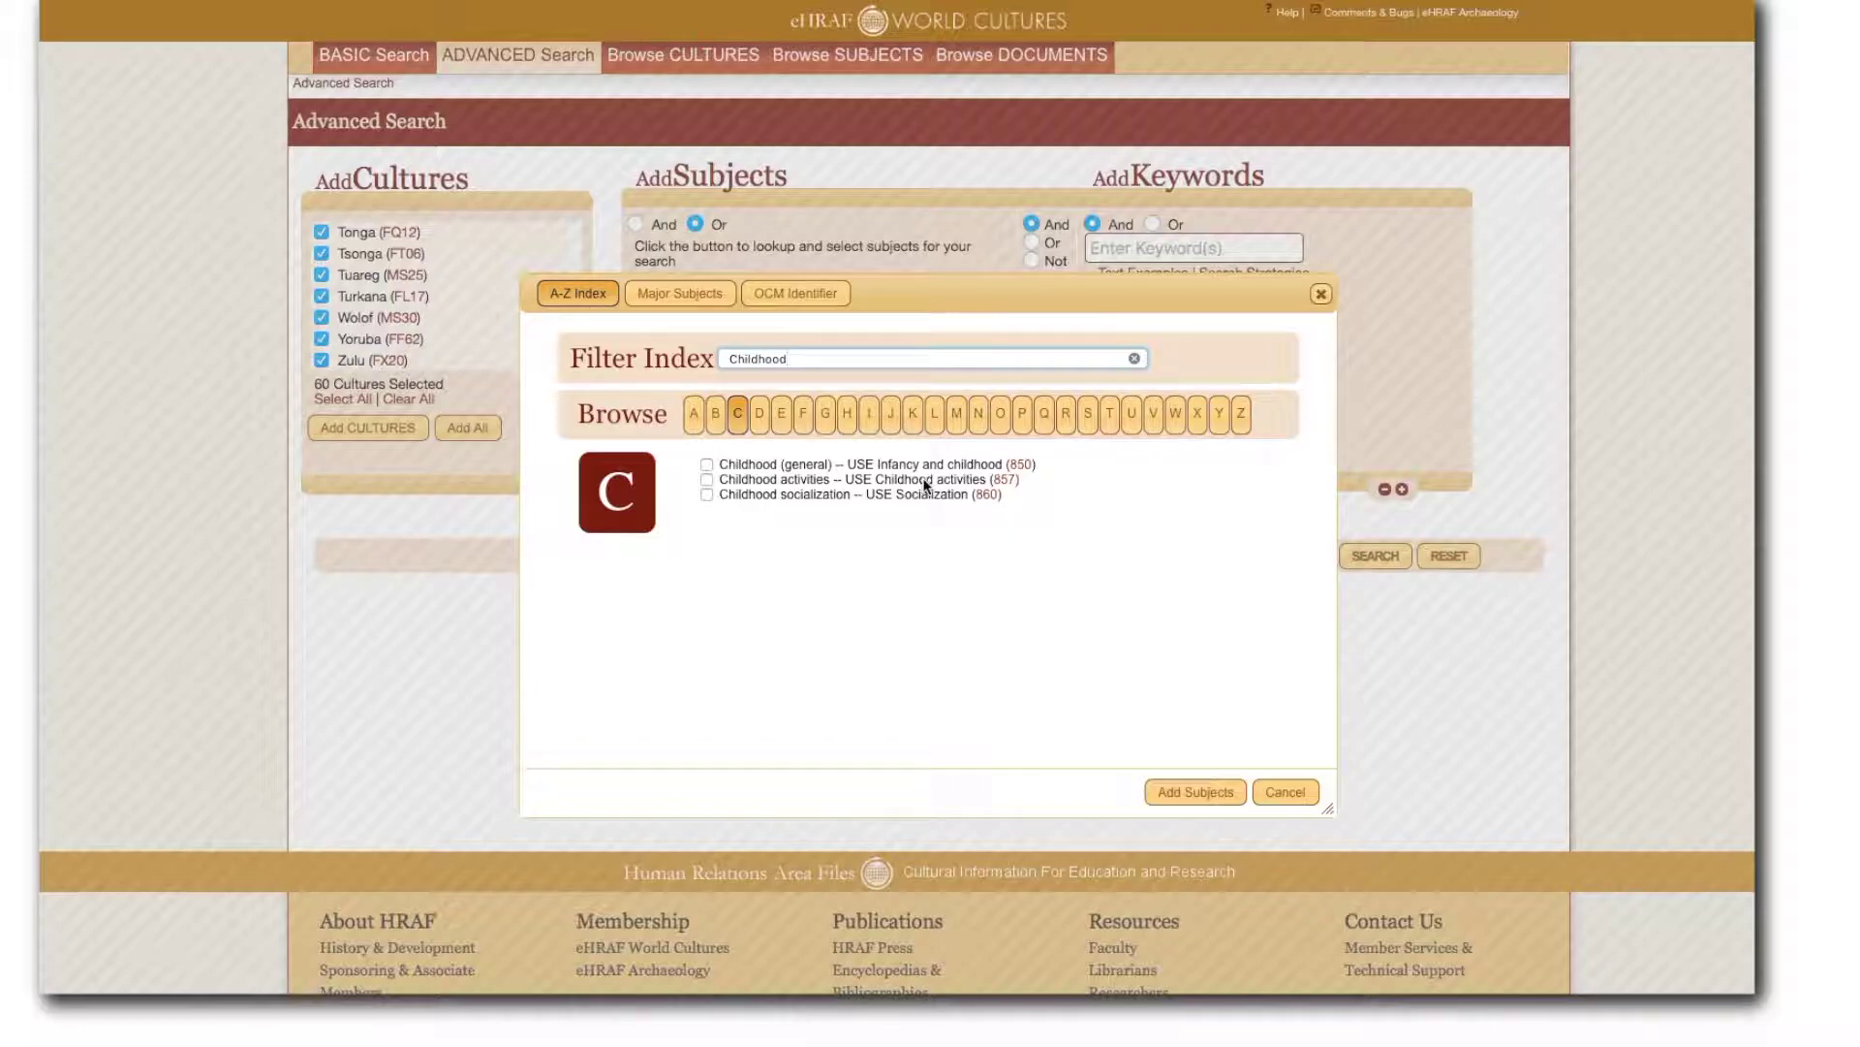
{"action": "left_click", "coordinate": [707, 478]}
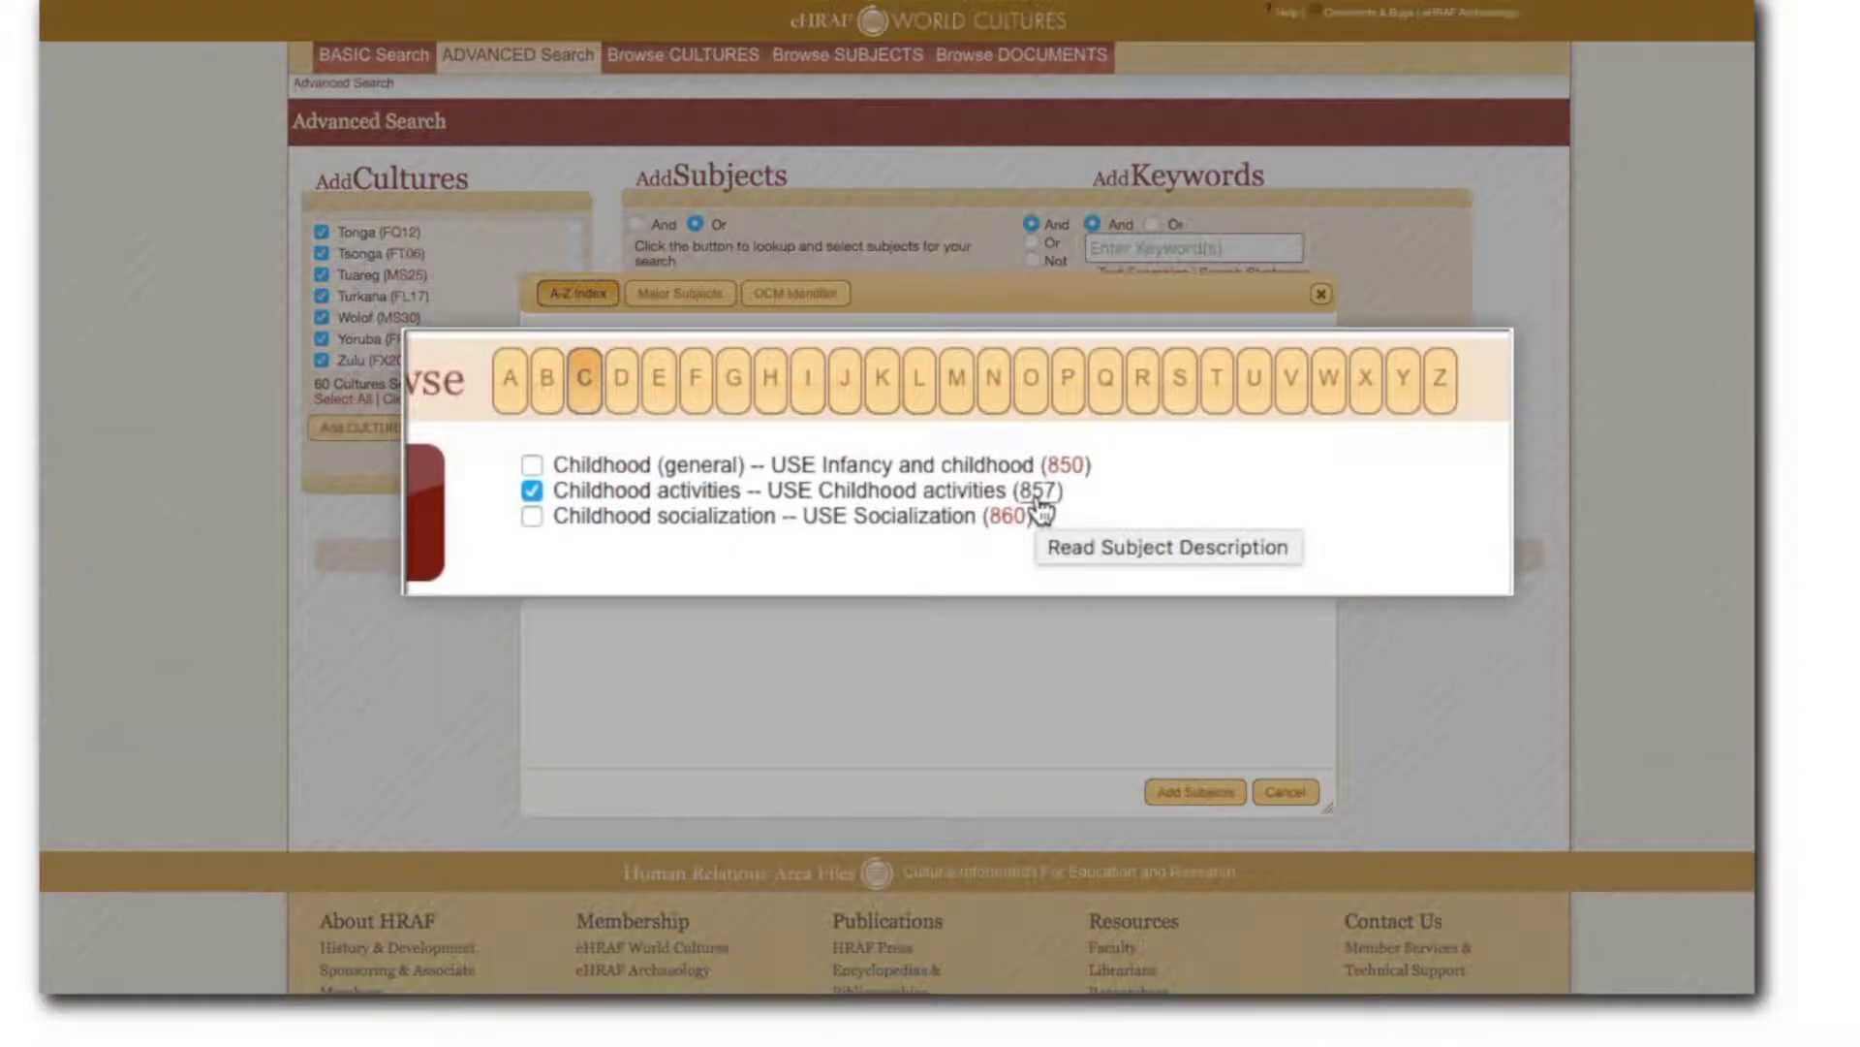
- Read the Childhood activities (857) description, highlighting its definition, then close the description panel
{"action": "left_click", "coordinate": [1037, 499]}
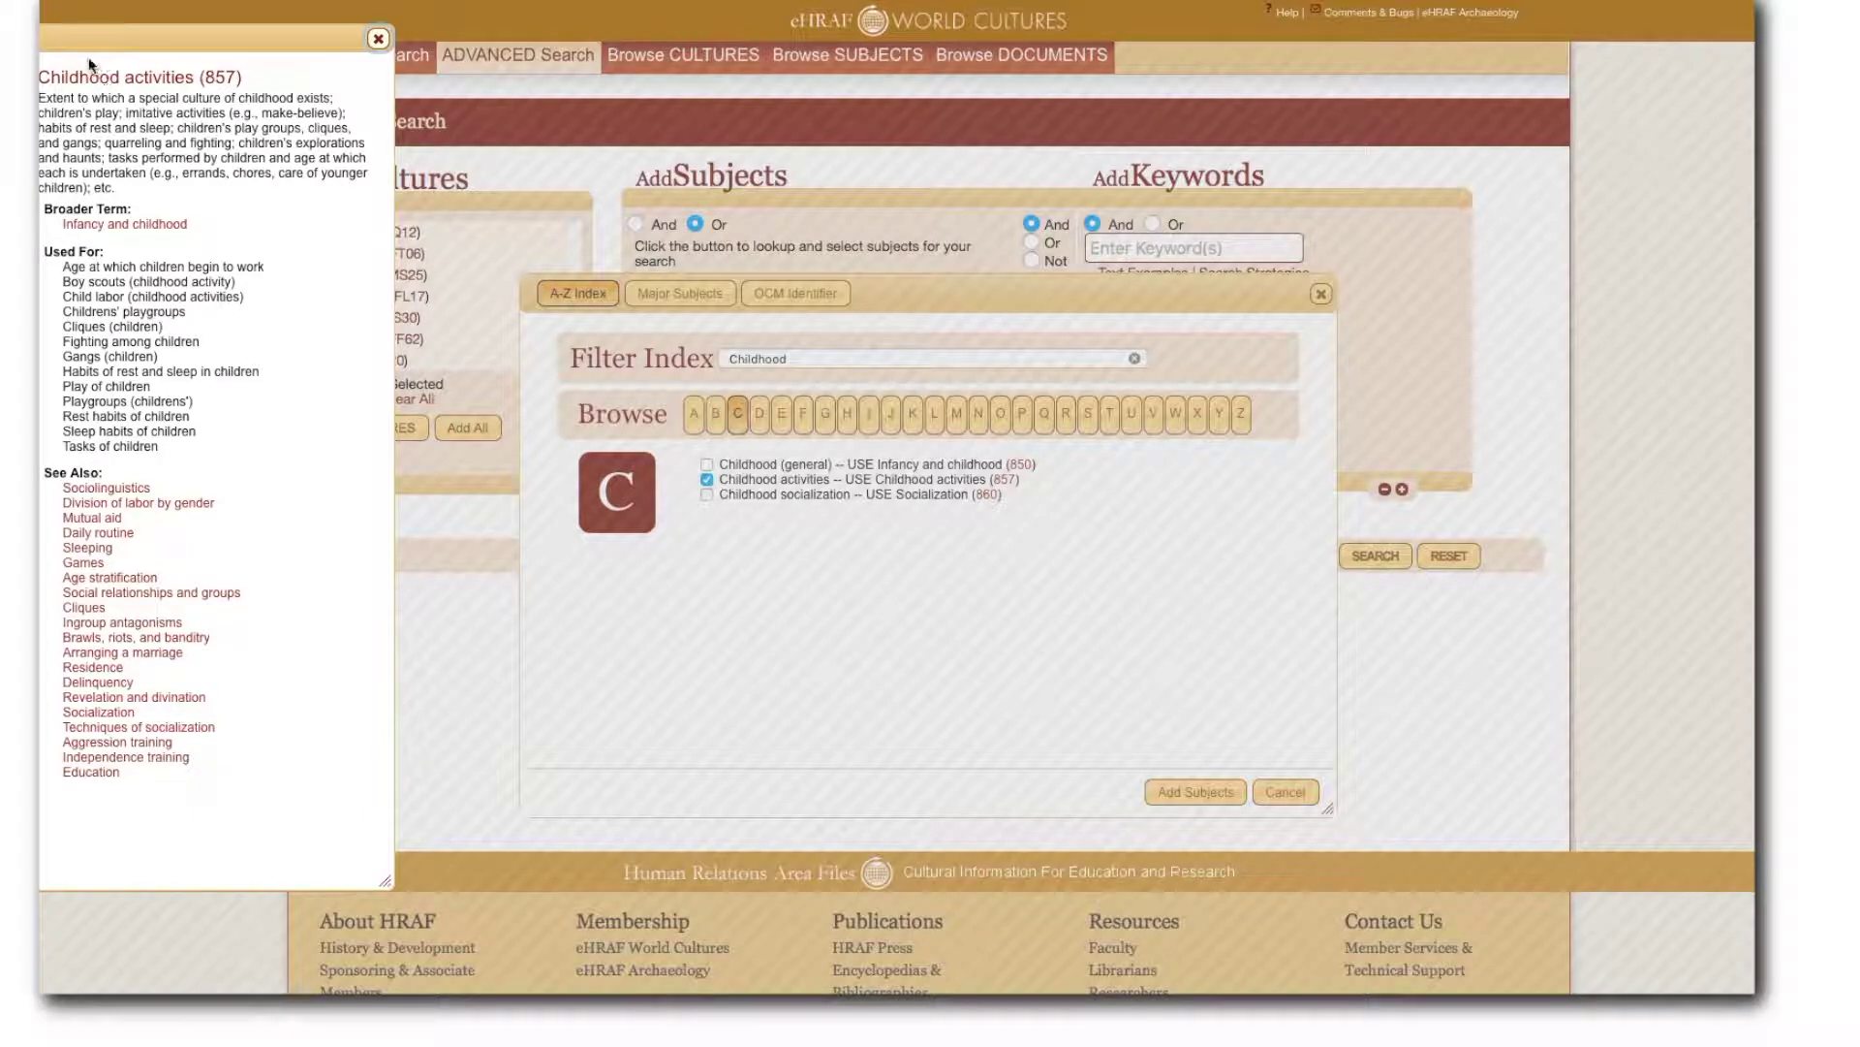
{"action": "left_click_drag", "start_coordinate": [39, 98], "coordinate": [240, 189]}
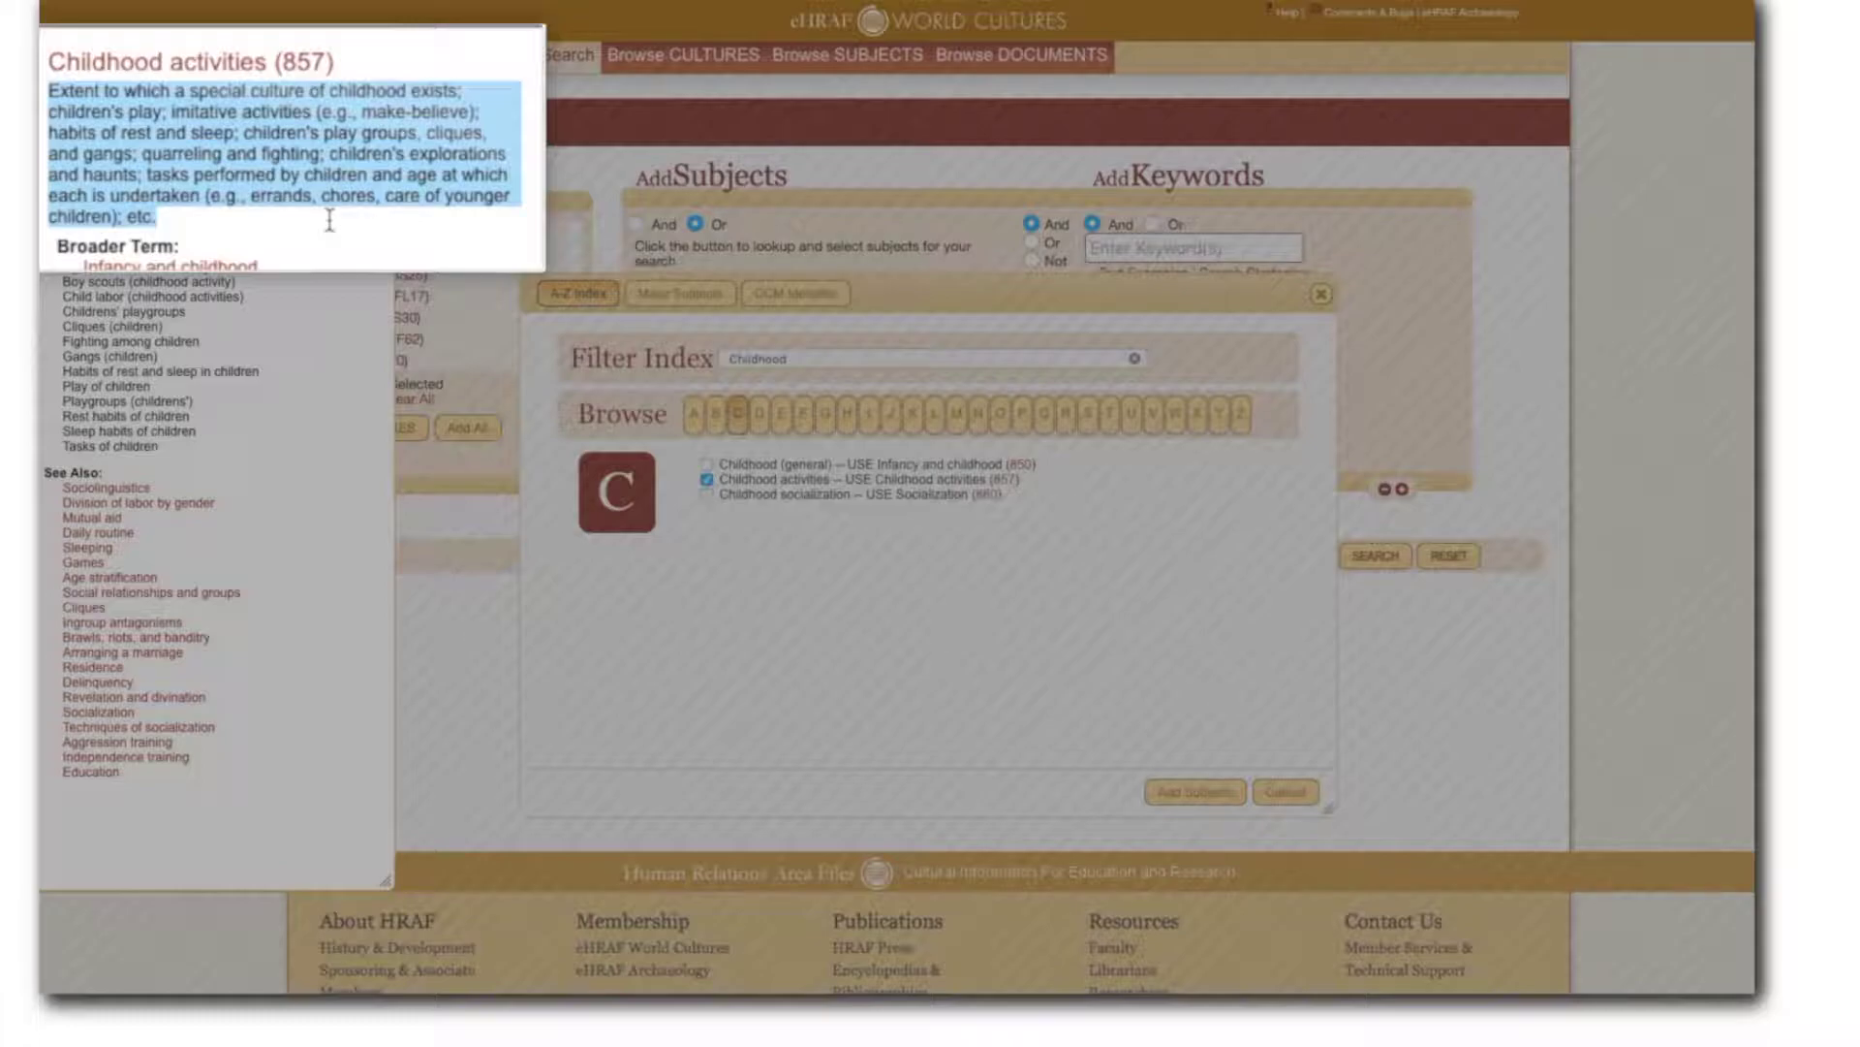
{"action": "left_click", "coordinate": [330, 220]}
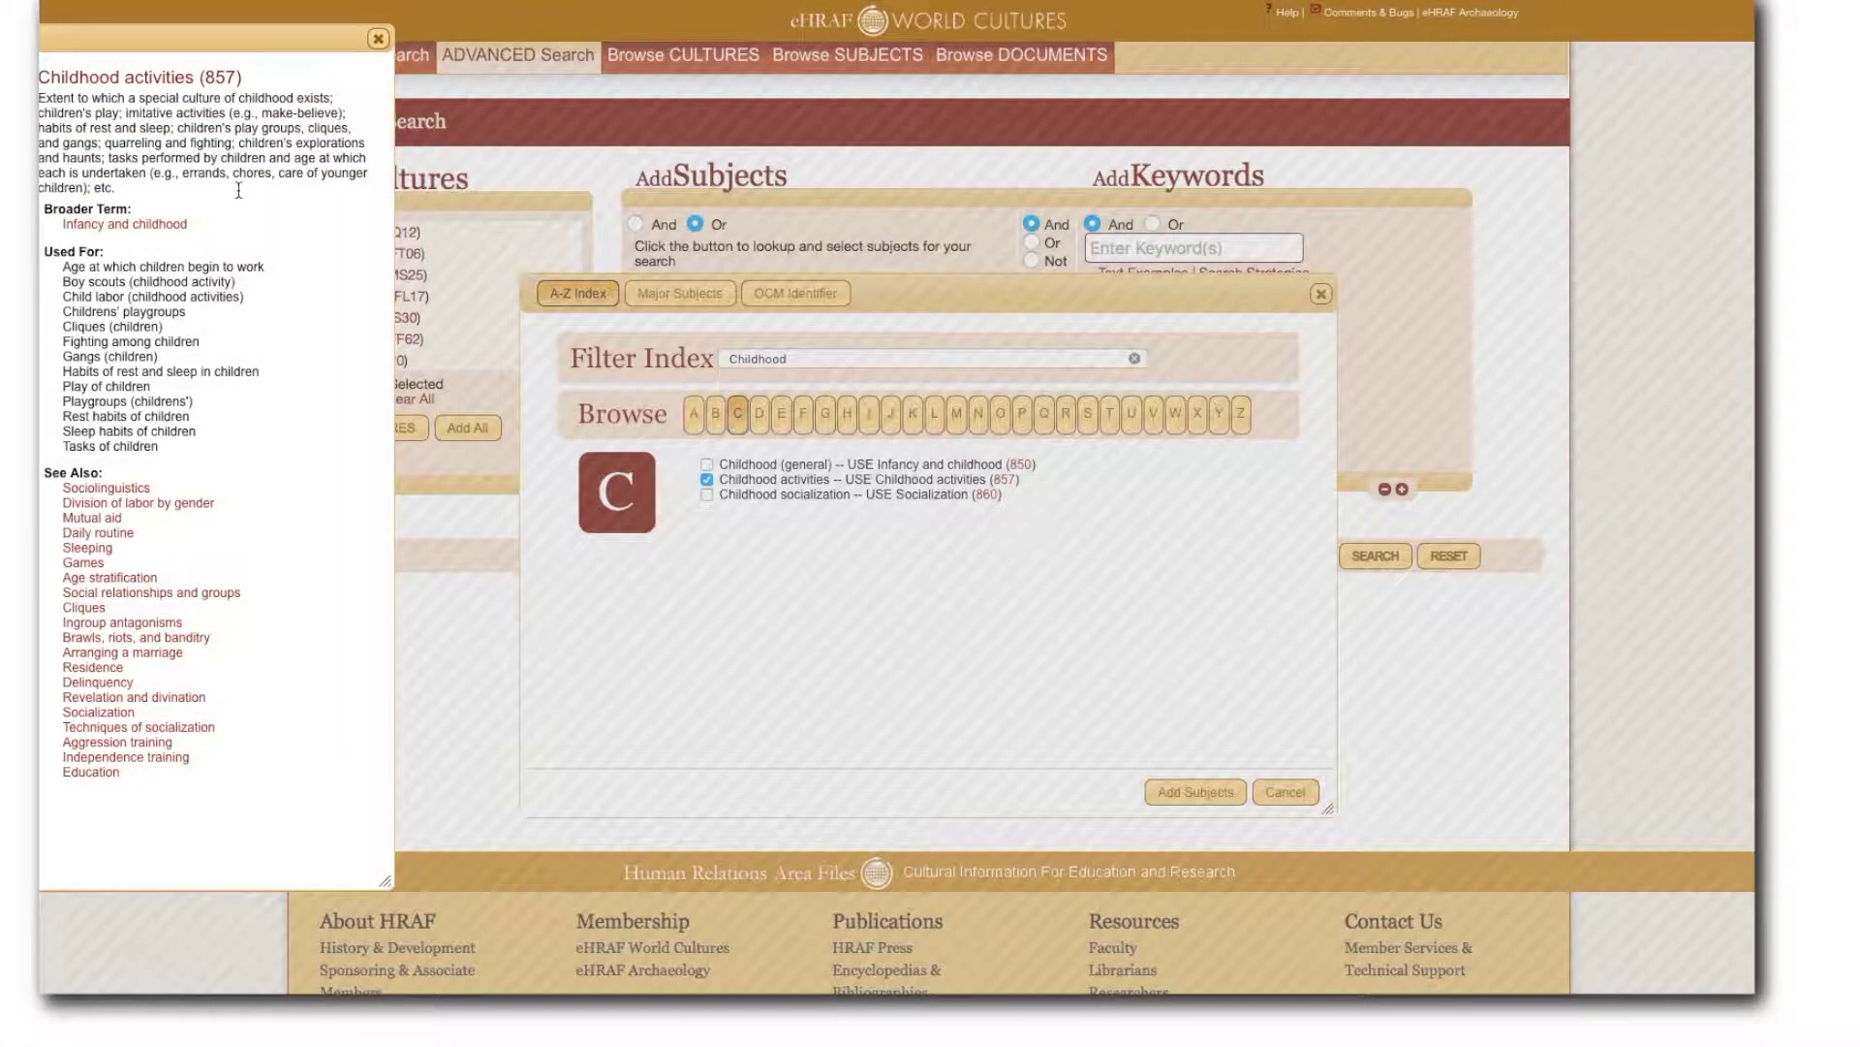
{"action": "left_click", "coordinate": [378, 39]}
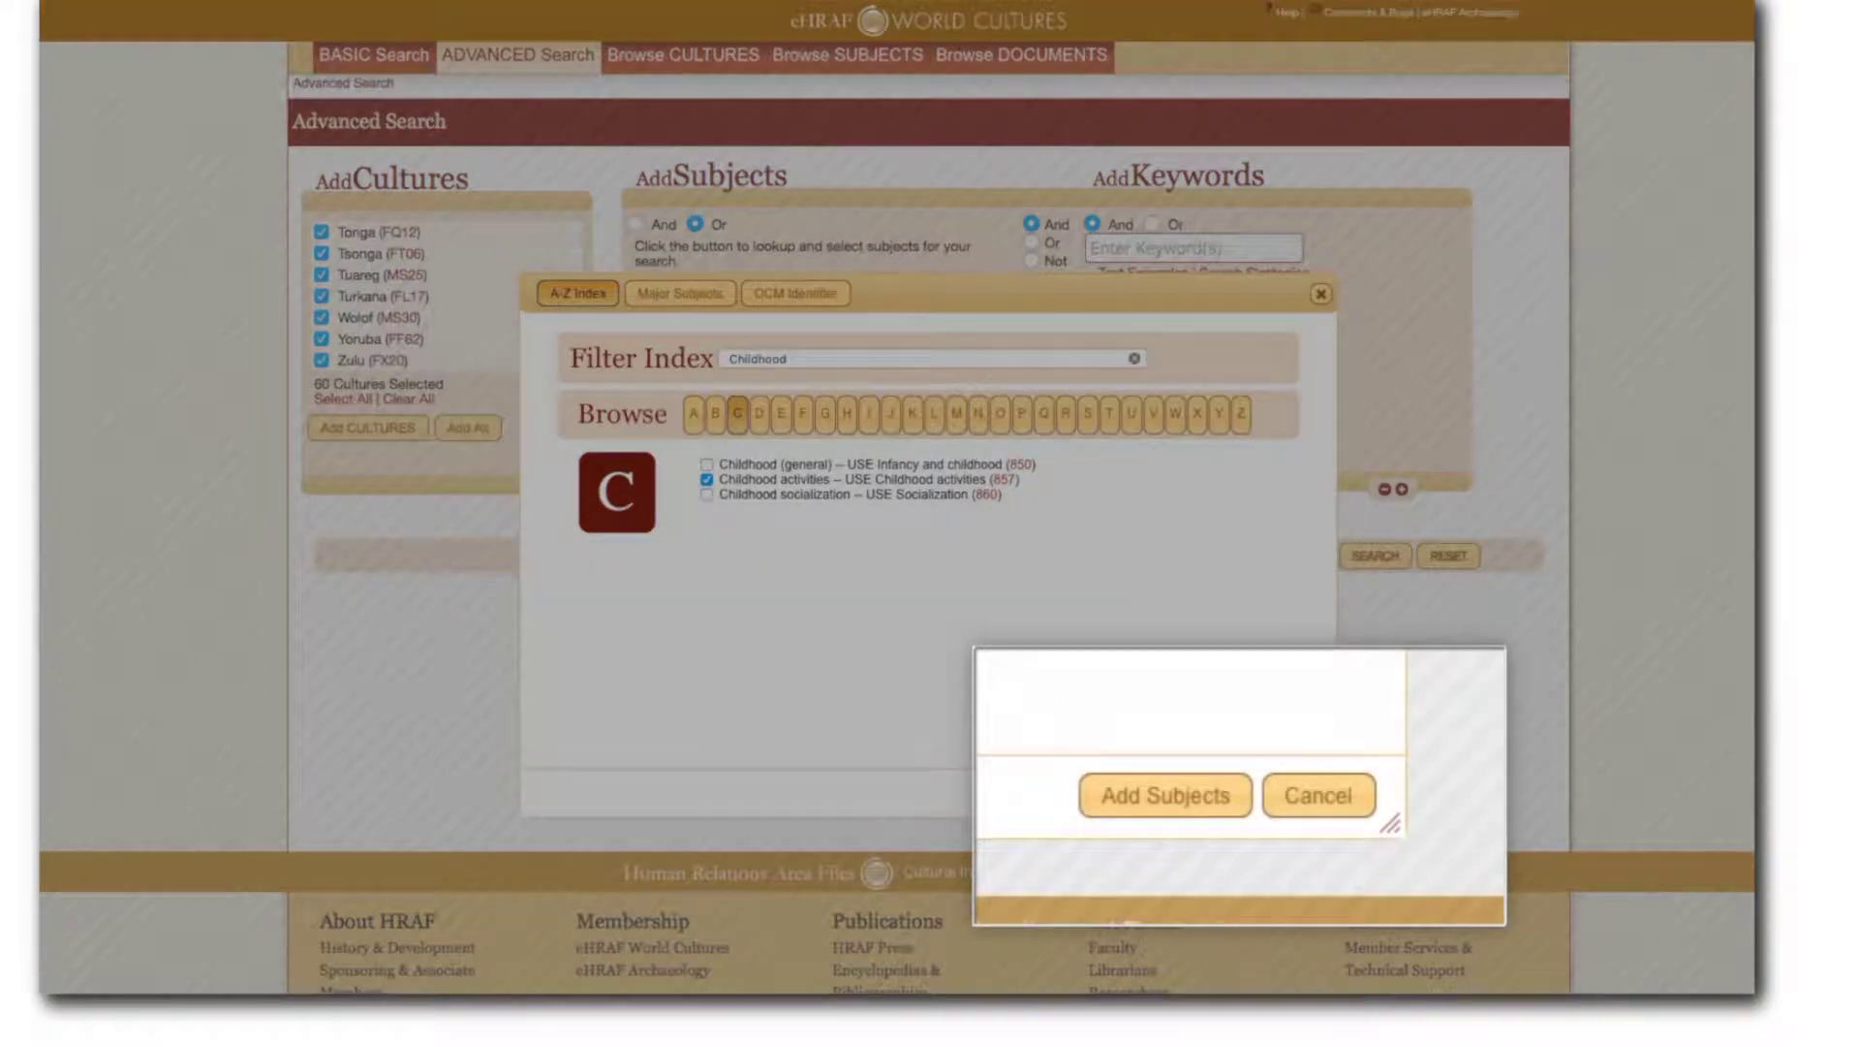
- Add the ticked Childhood activities (857) subject to the search form
{"action": "left_click", "coordinate": [1192, 796]}
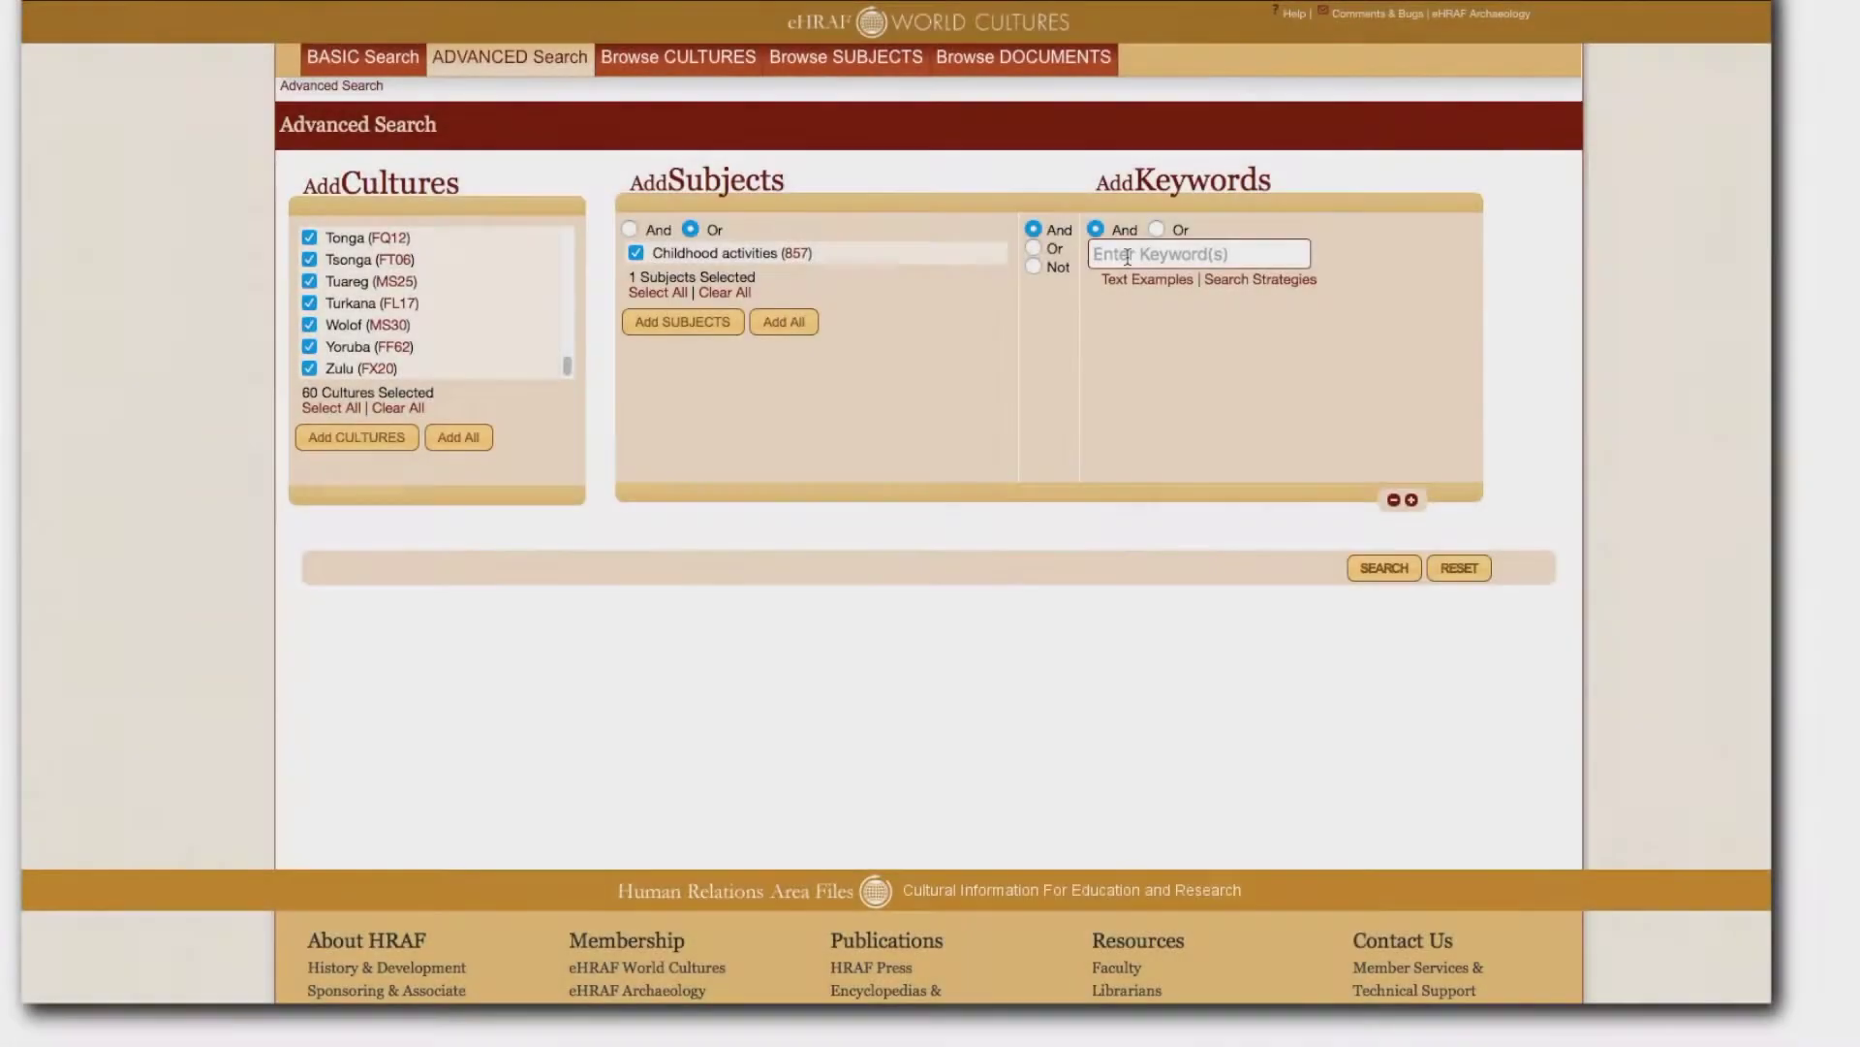
- Enter the keyword root* and set the Subjects combination to And
{"action": "type", "text": "root"}
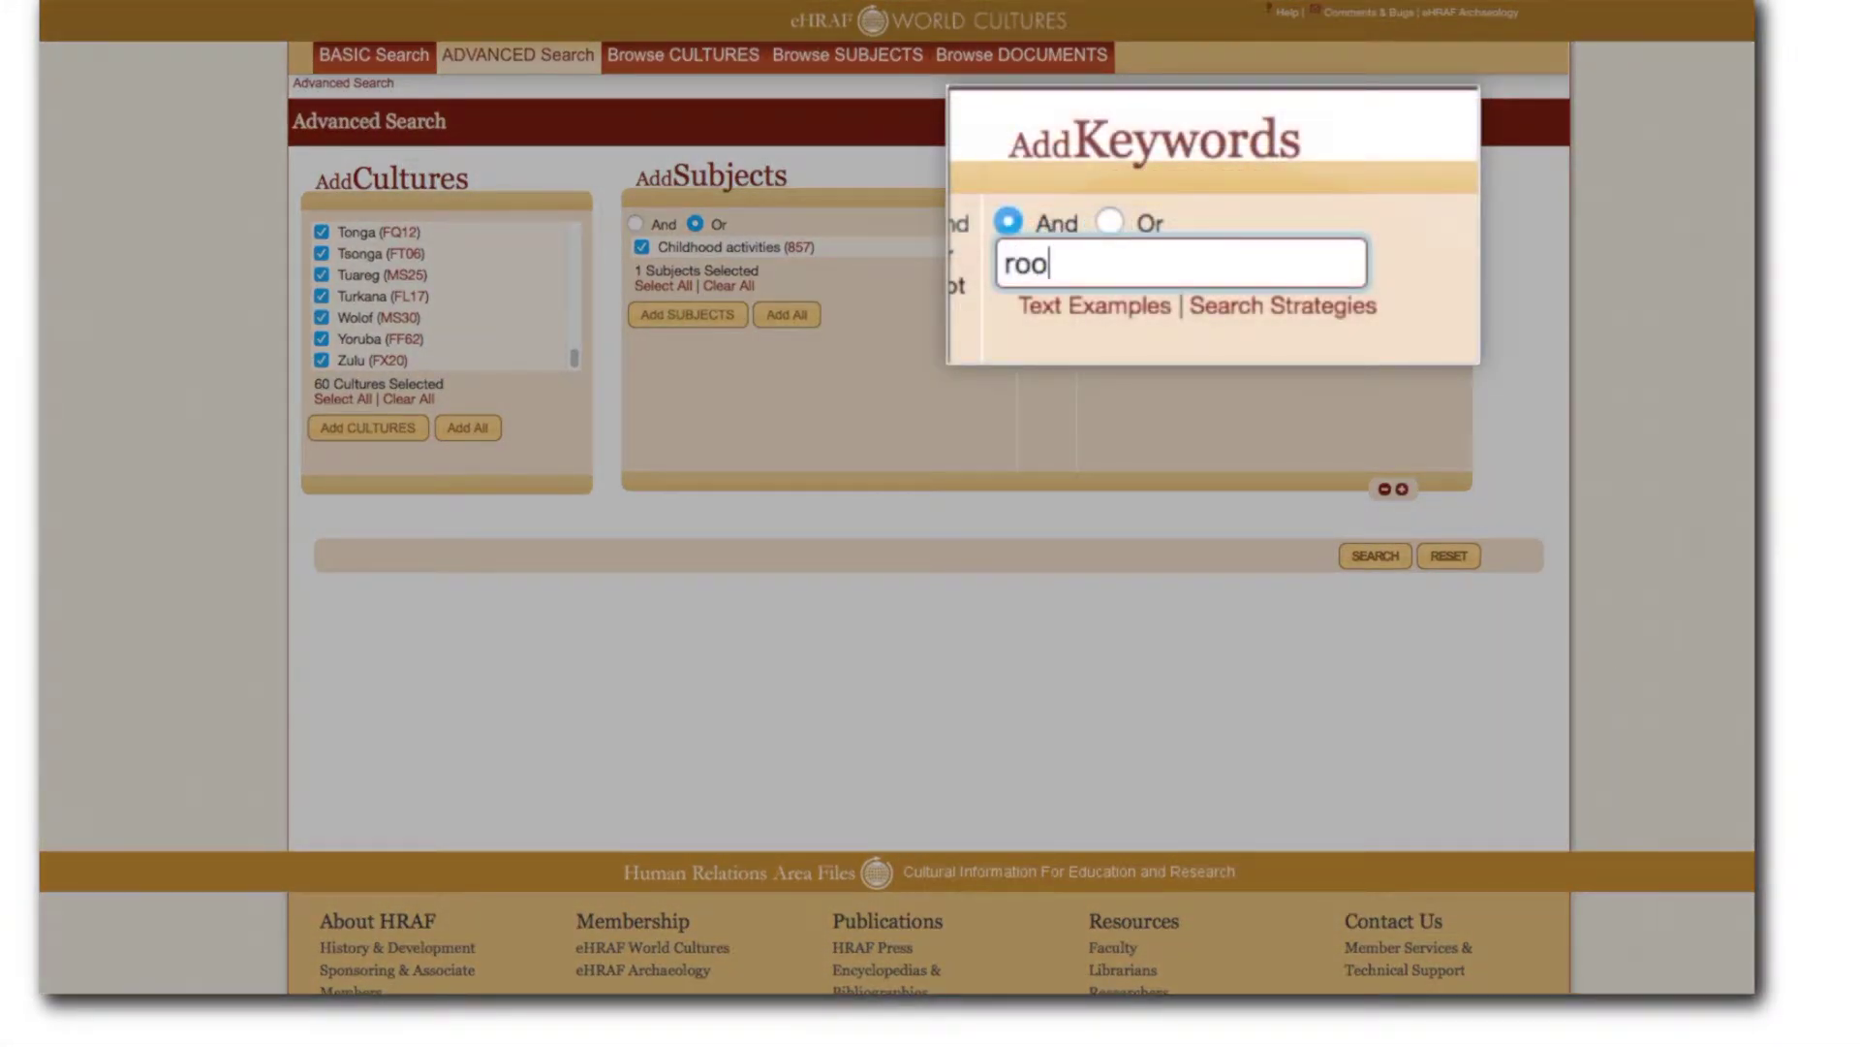
{"action": "type", "text": "*"}
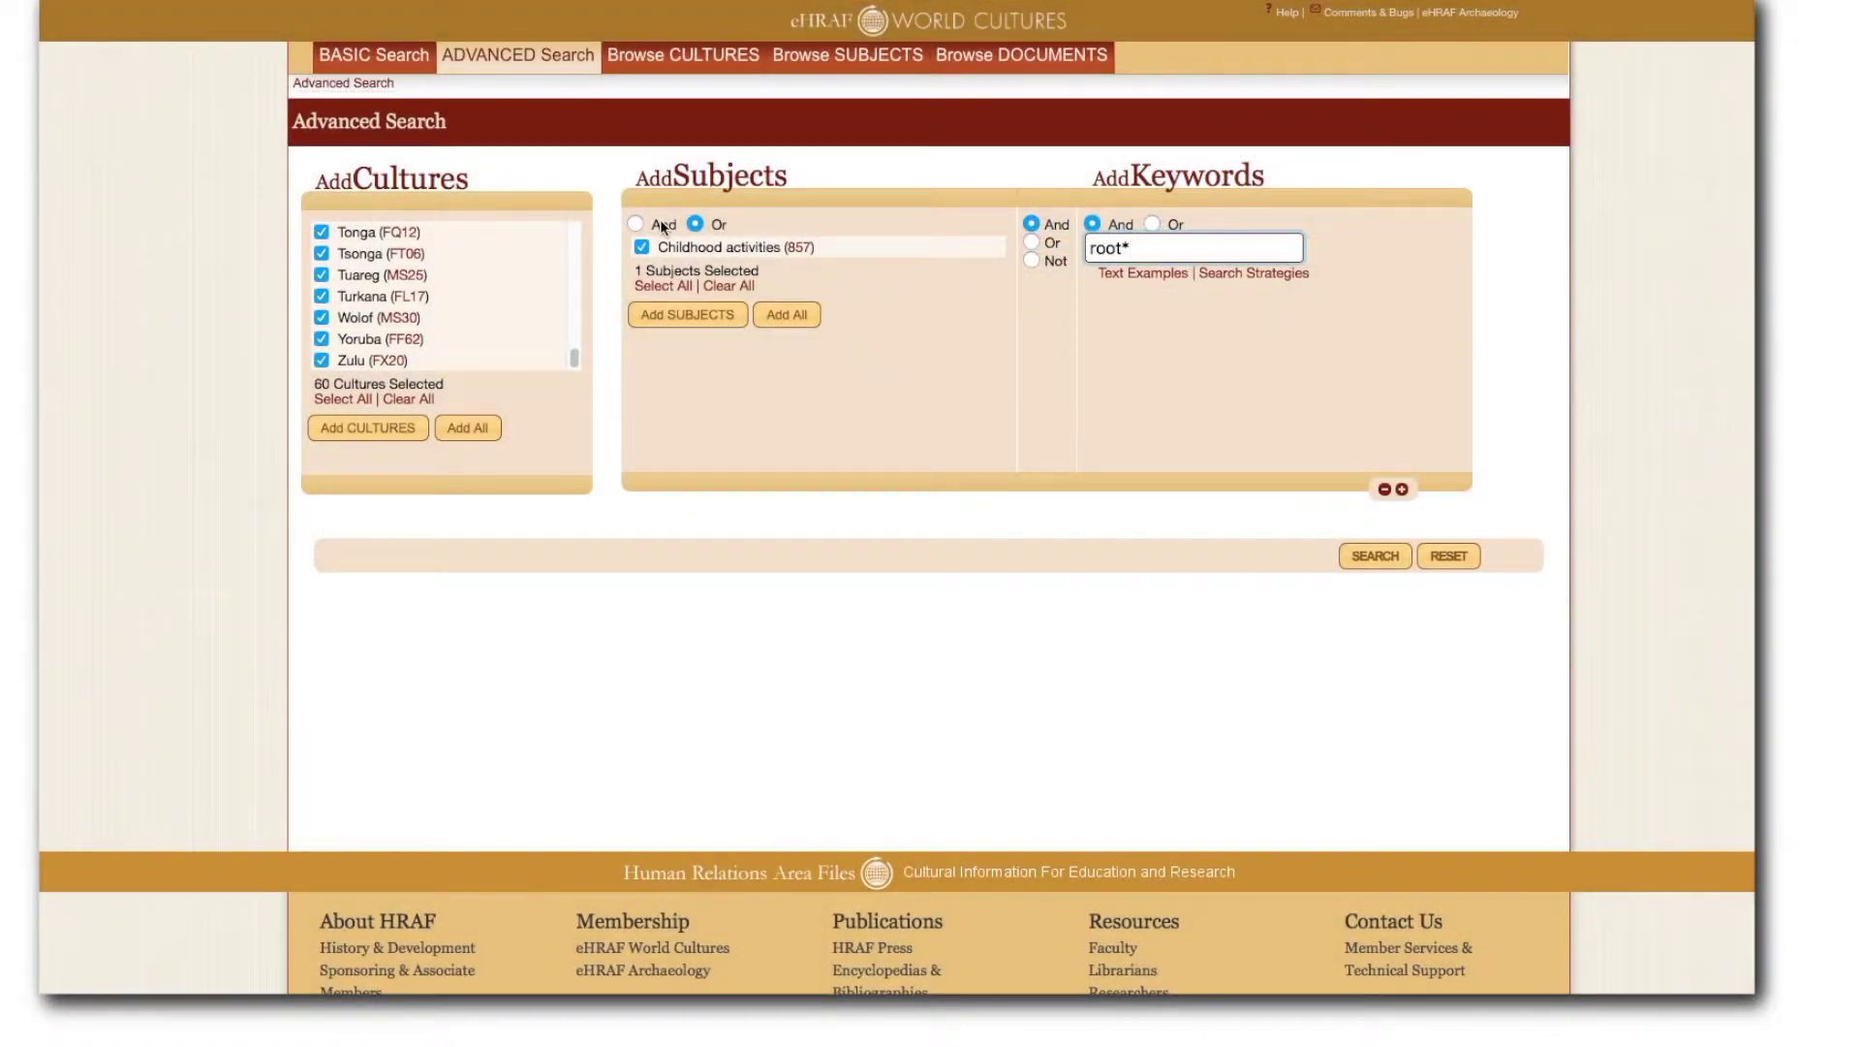
{"action": "left_click", "coordinate": [650, 223]}
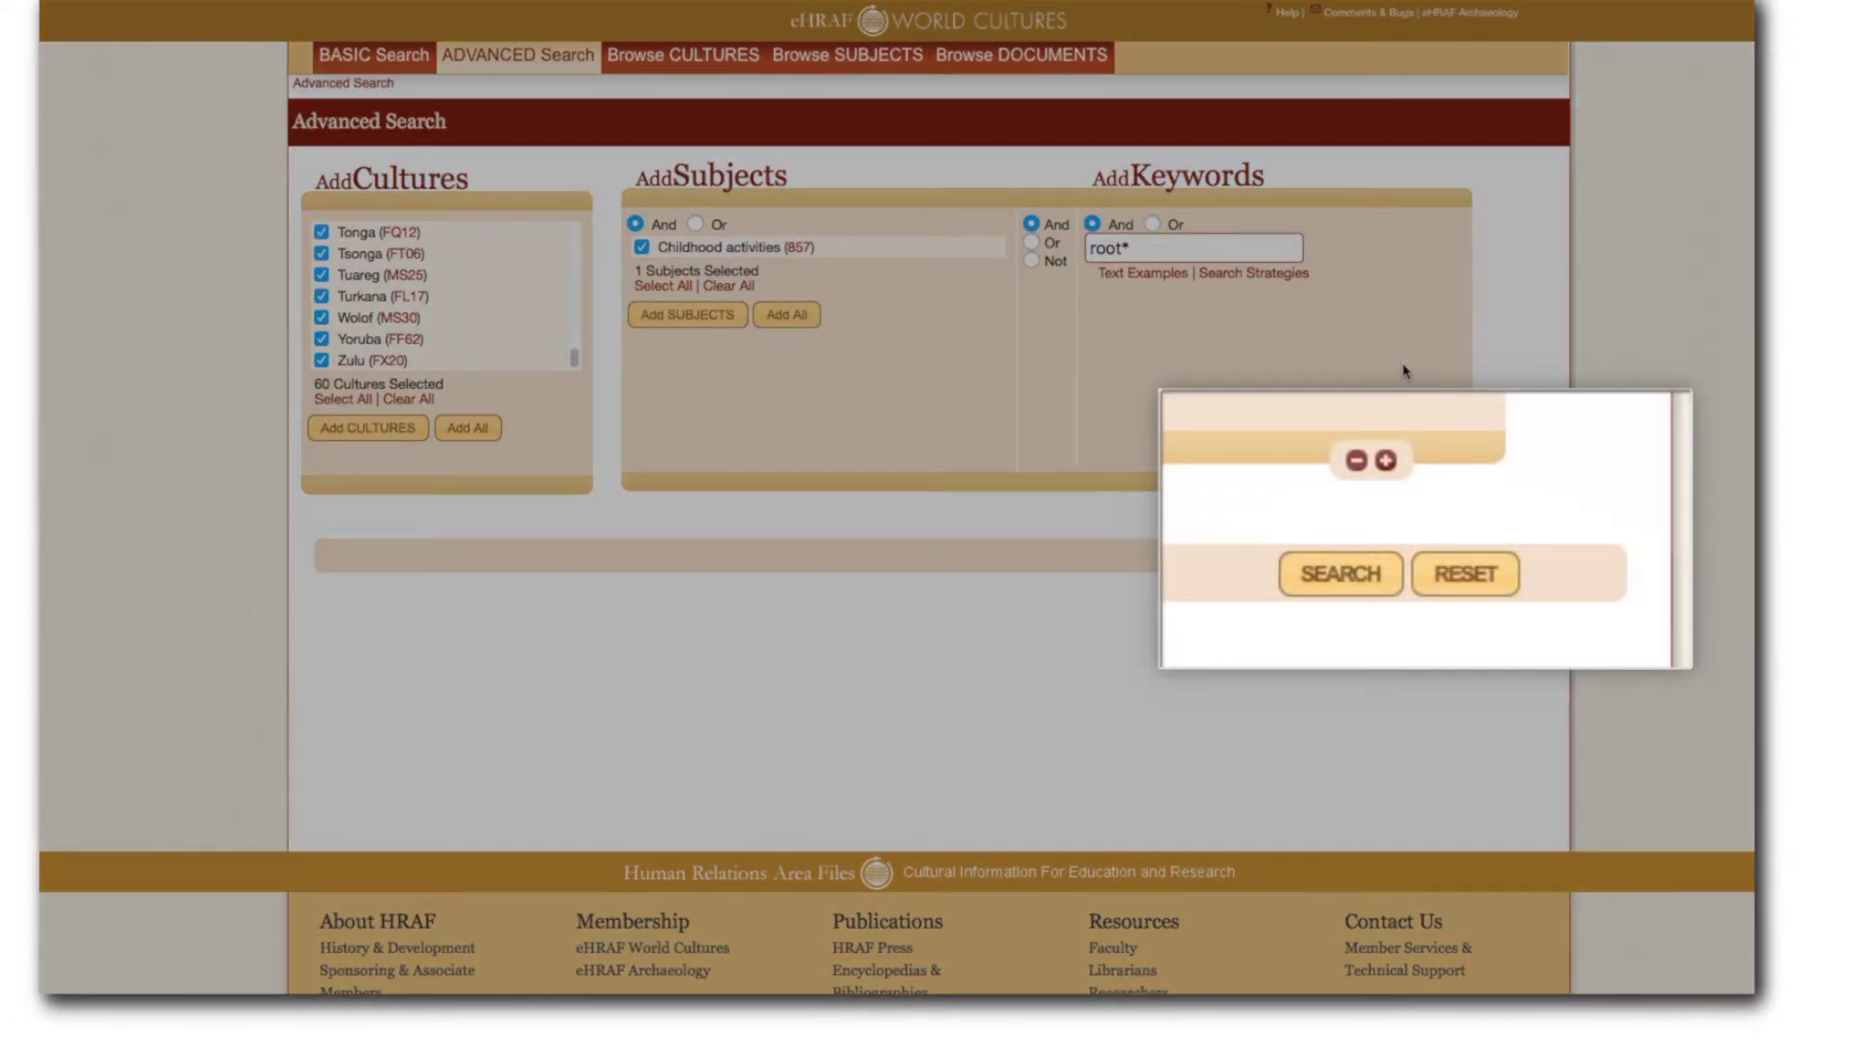
- Run the search to bring up Region and Culture Results listing Africa
{"action": "left_click", "coordinate": [1341, 577]}
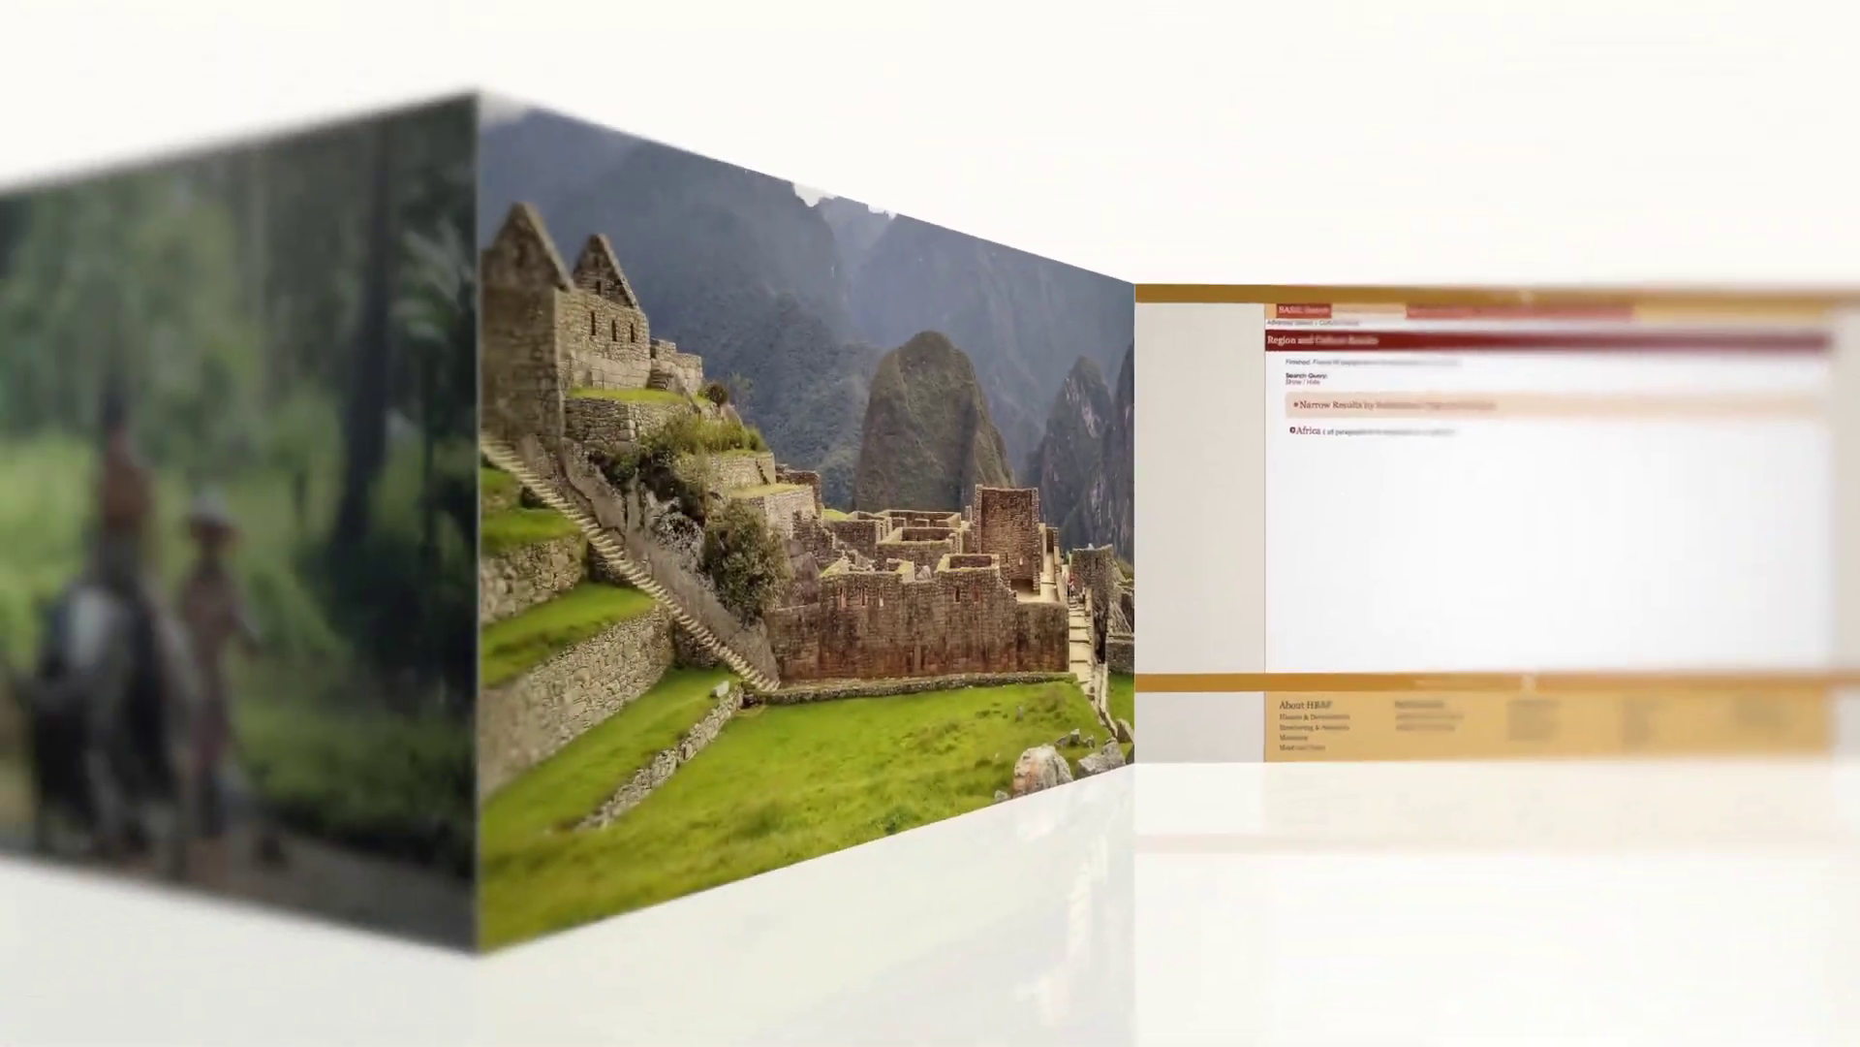